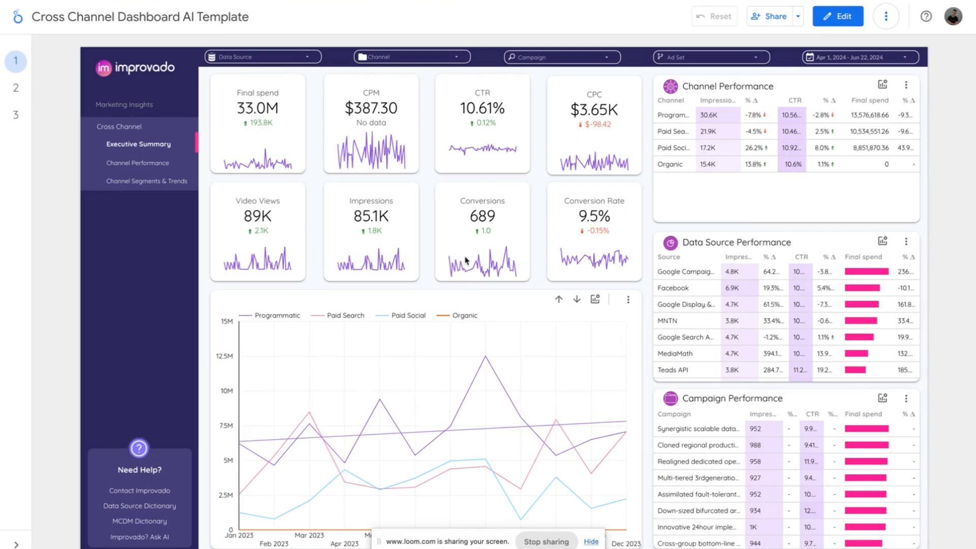
pyautogui.scroll(-3, 740, 337)
pyautogui.scroll(3, 737, 338)
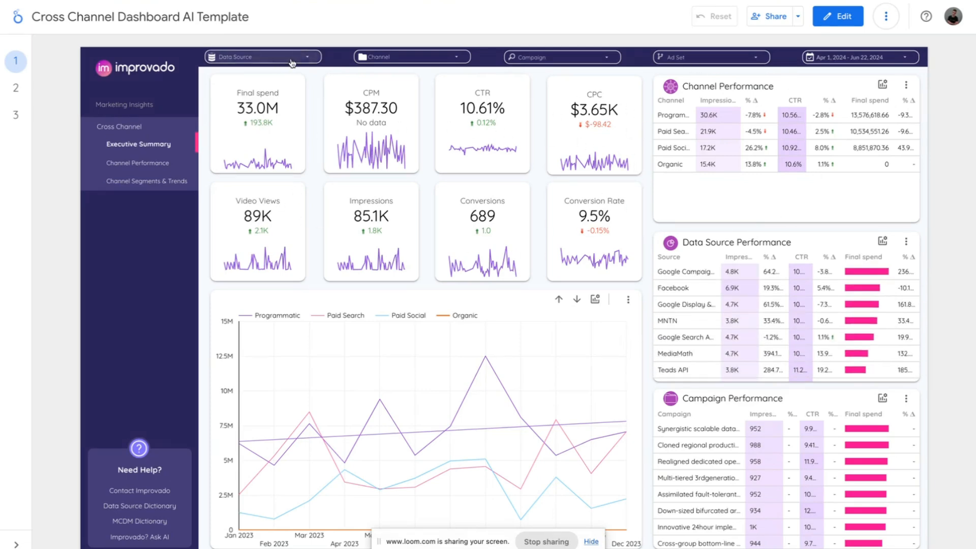
pyautogui.click(275, 60)
pyautogui.click(427, 80)
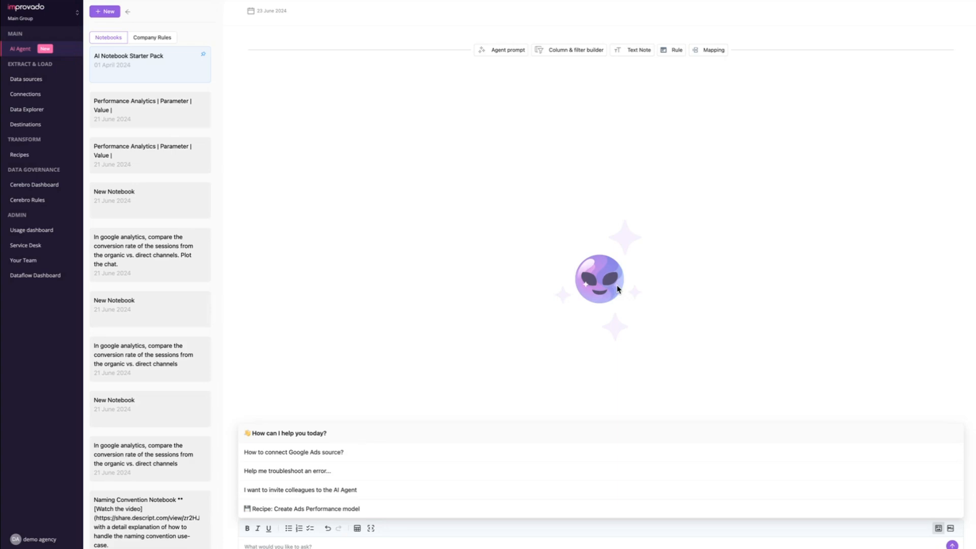
# Step: Open the AI Notebook Starter Pack notebook and create a new template from the Cross-channel recipe
pyautogui.click(154, 57)
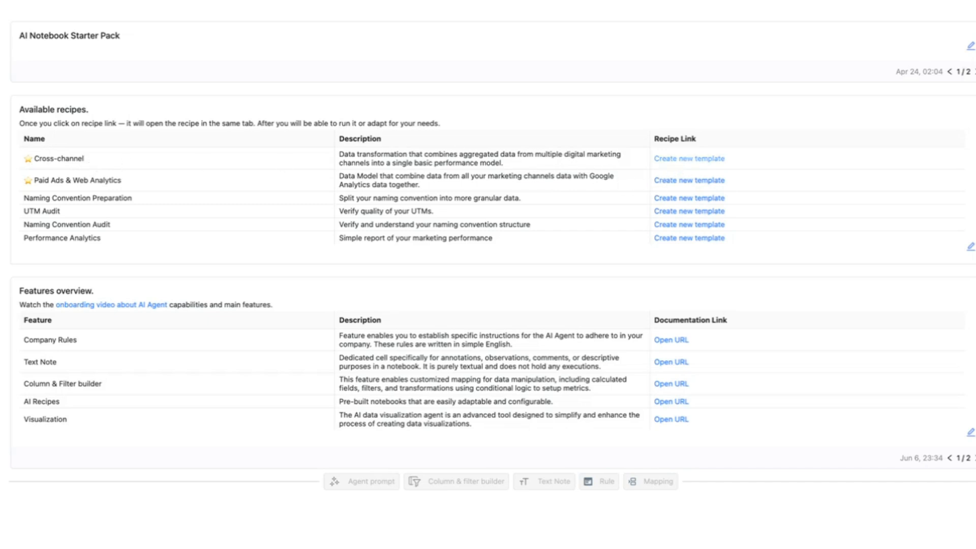
pyautogui.click(689, 159)
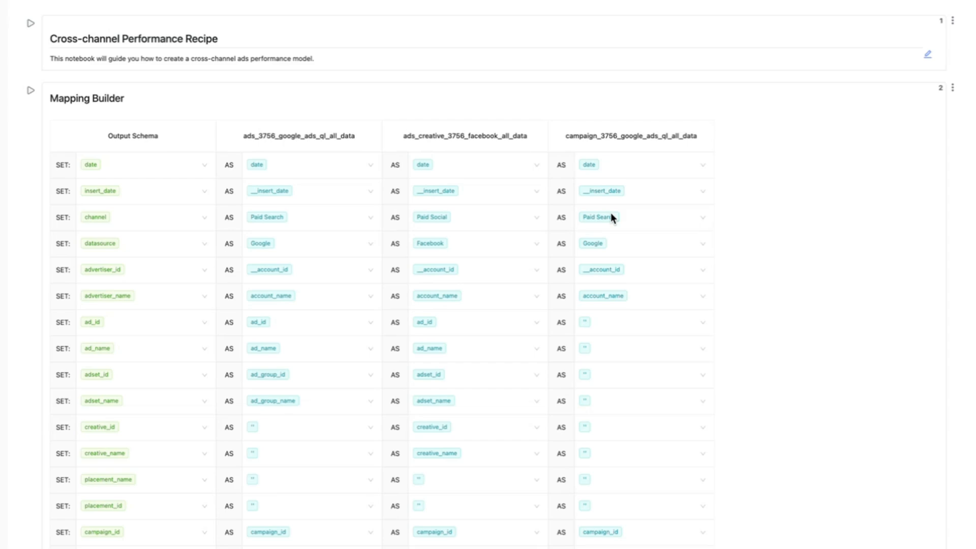
# Step: Examine the Mapping Builder's output schema and how each Google Ads and Facebook source column maps to it
pyautogui.scroll(-15, 610, 214)
pyautogui.scroll(15, 146, 28)
pyautogui.scroll(-10, 234, 20)
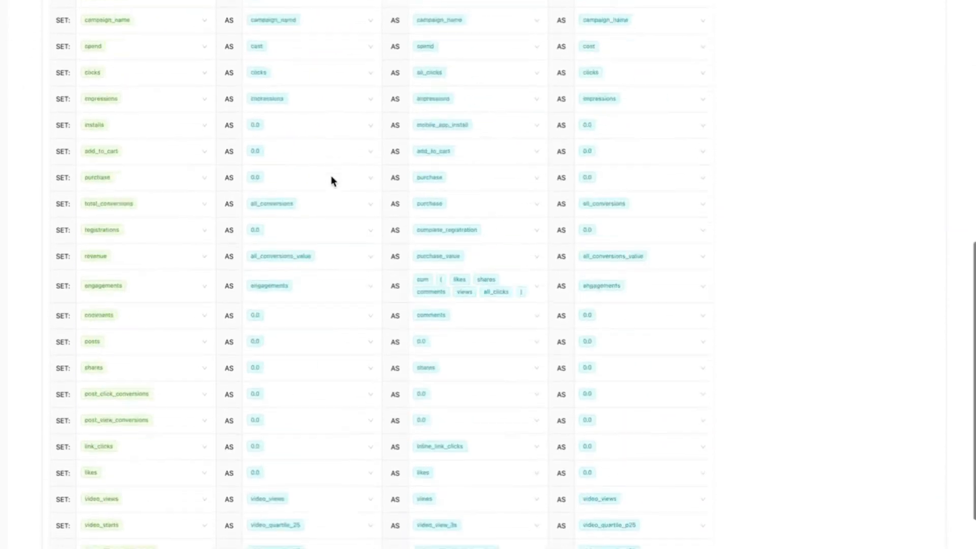
pyautogui.scroll(-5, 330, 181)
pyautogui.scroll(3, 225, 346)
pyautogui.scroll(12, 225, 339)
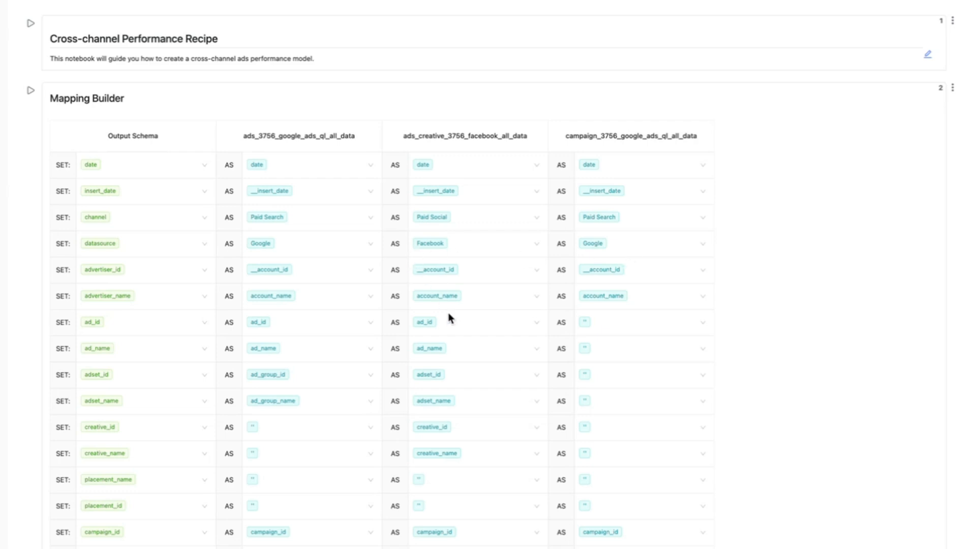
pyautogui.scroll(-2, 449, 305)
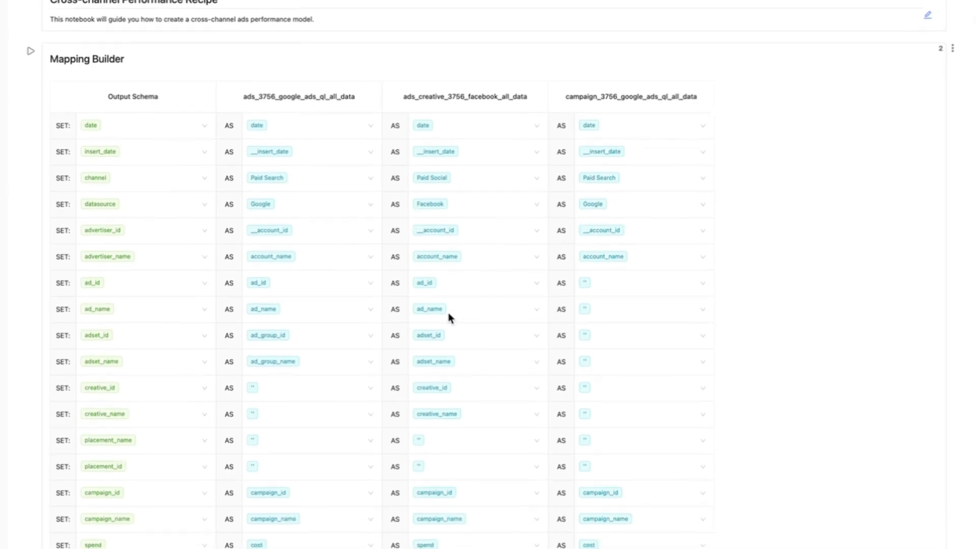
pyautogui.scroll(-2, 448, 317)
pyautogui.scroll(-5, 449, 318)
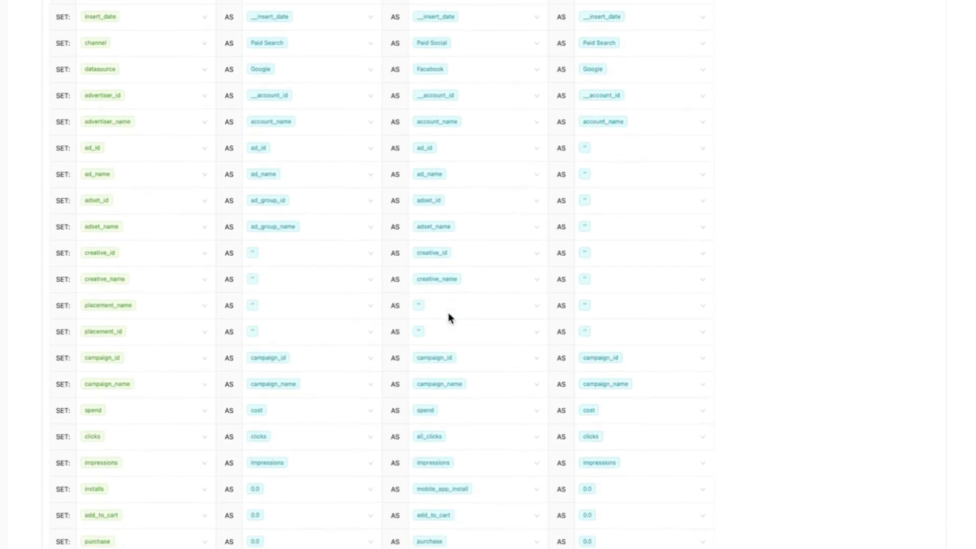
pyautogui.scroll(4, 449, 317)
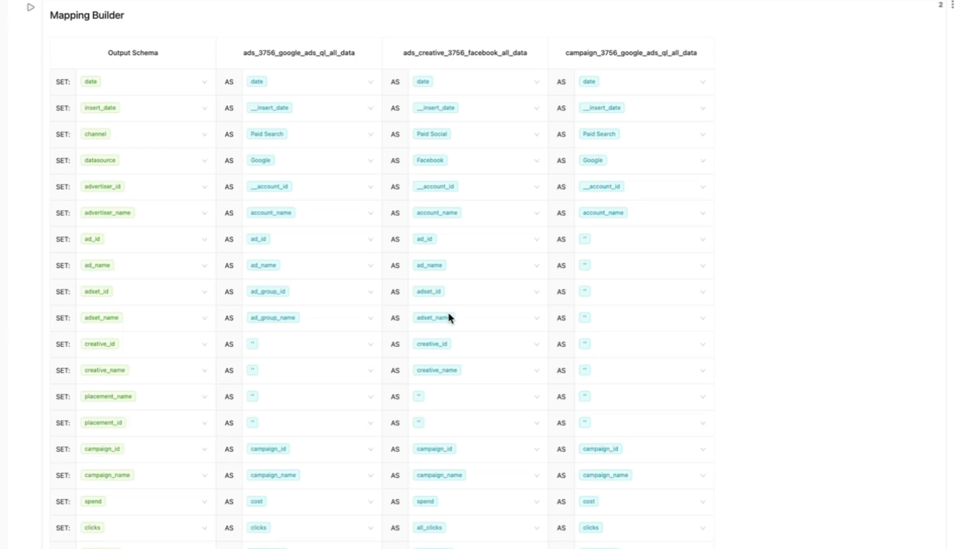
pyautogui.scroll(4, 448, 317)
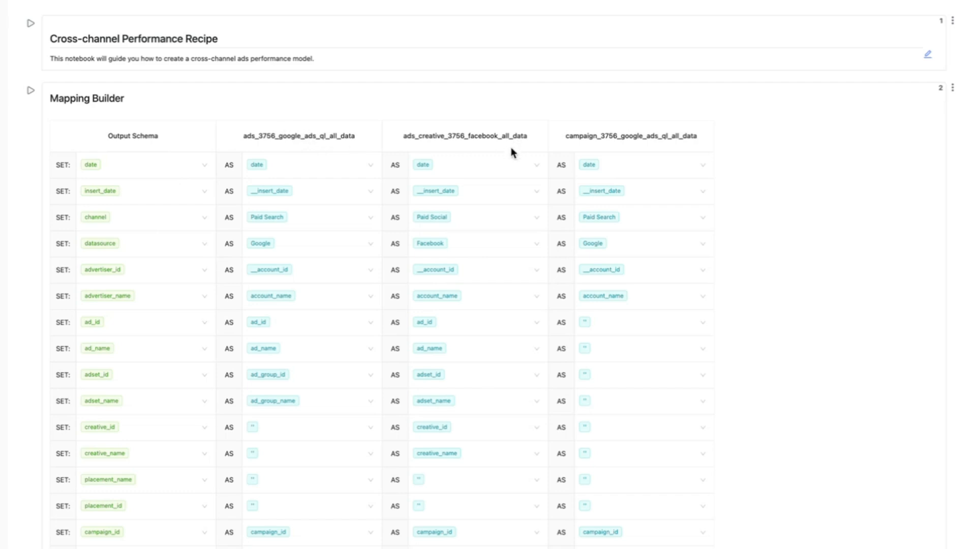
# Step: Make the Mapping Builder editable and add the ads_3756_bing_all_data table as a fourth source
pyautogui.click(793, 231)
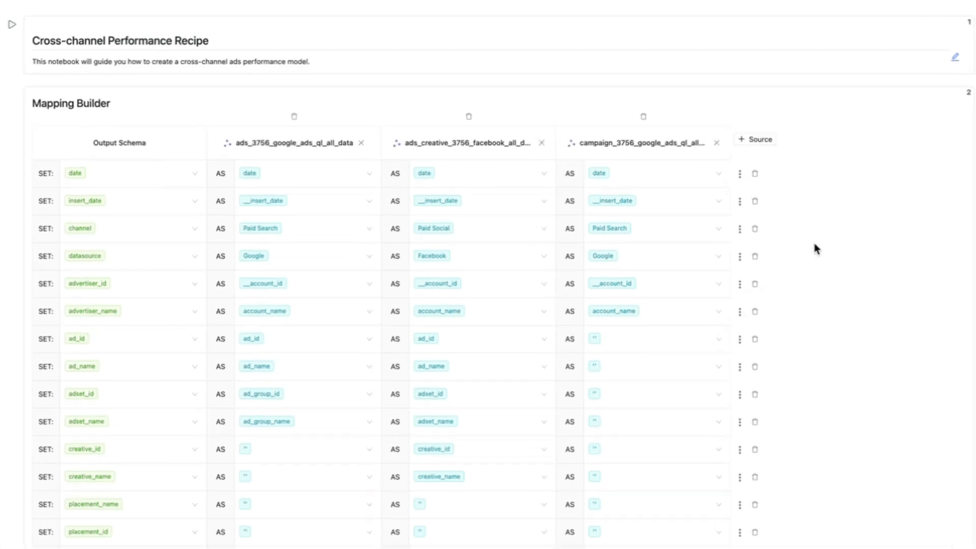
pyautogui.click(758, 140)
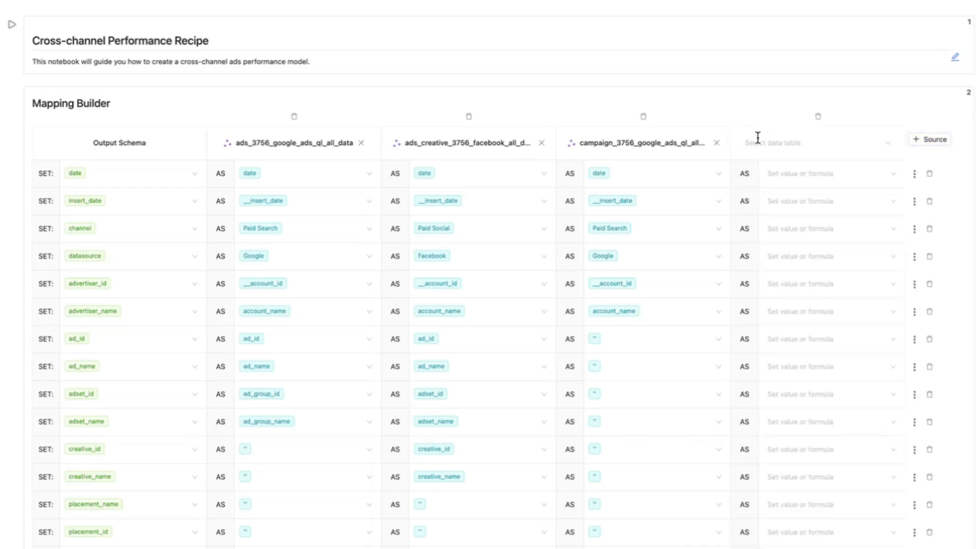
pyautogui.click(757, 137)
pyautogui.write('и')
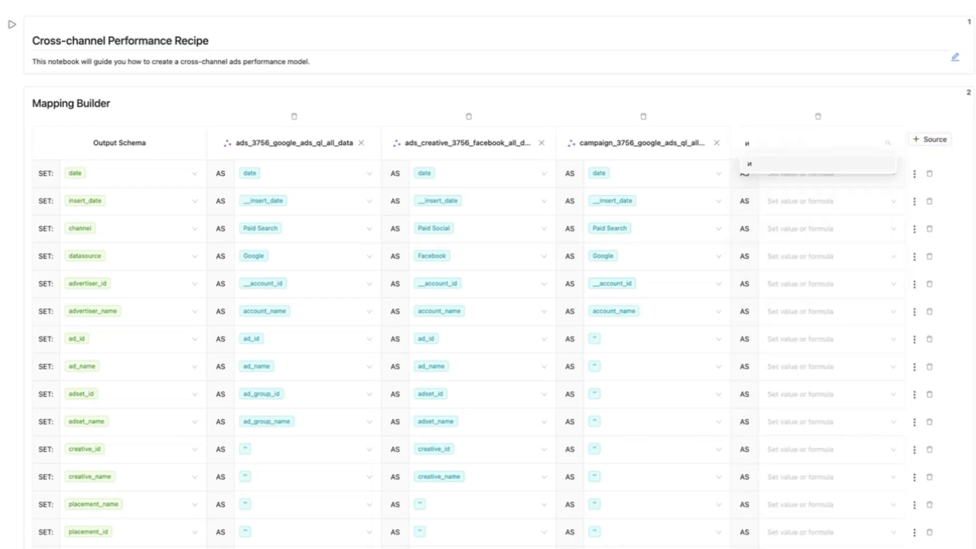
pyautogui.press('BackSpace')
pyautogui.write('bing')
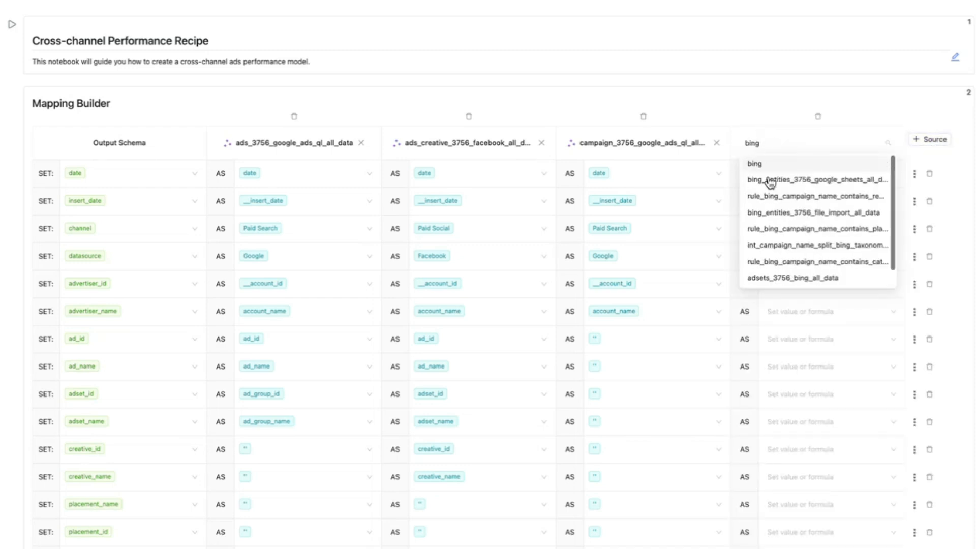
pyautogui.scroll(-1, 779, 261)
pyautogui.click(783, 277)
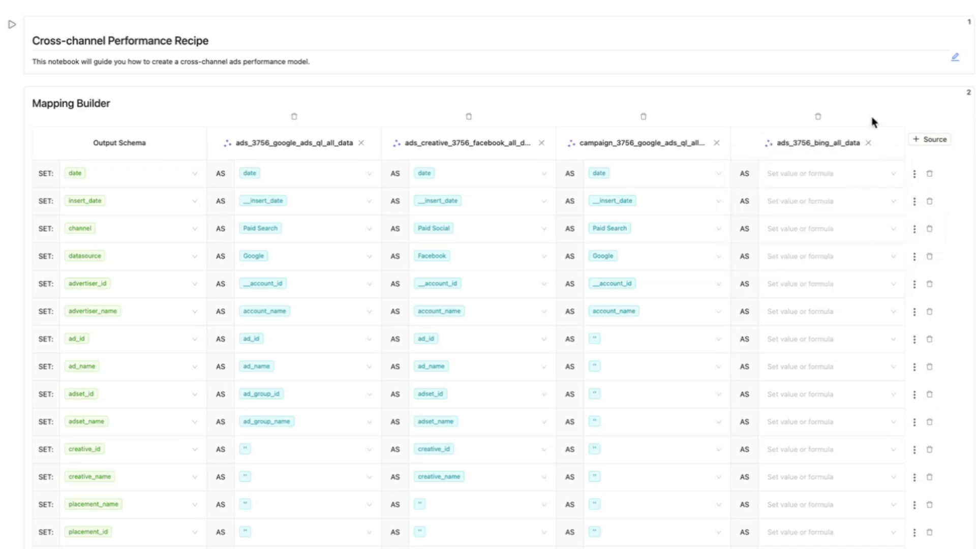
# Step: Map the date output field to the date column of the ads_3756_bing_all_data source
pyautogui.scroll(-2, 903, 260)
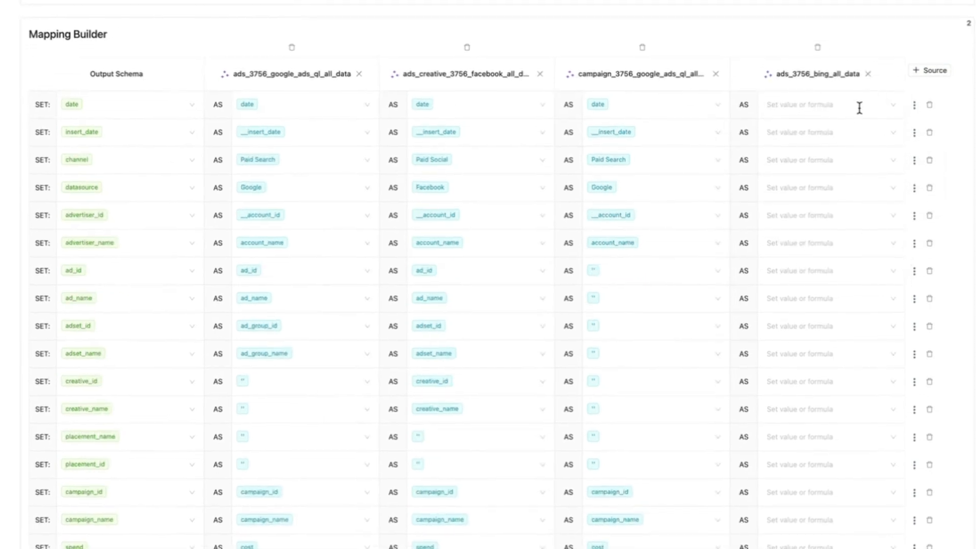
pyautogui.click(858, 108)
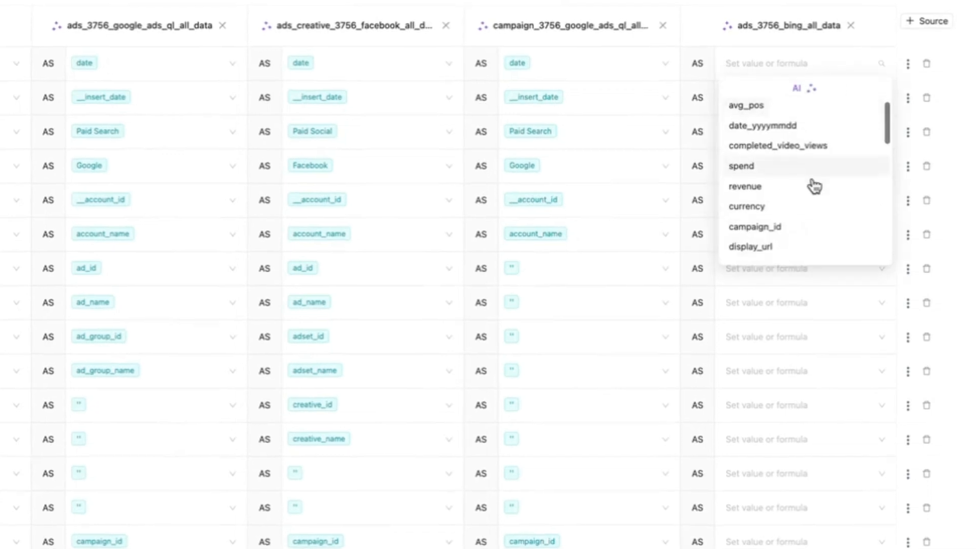
pyautogui.write('date')
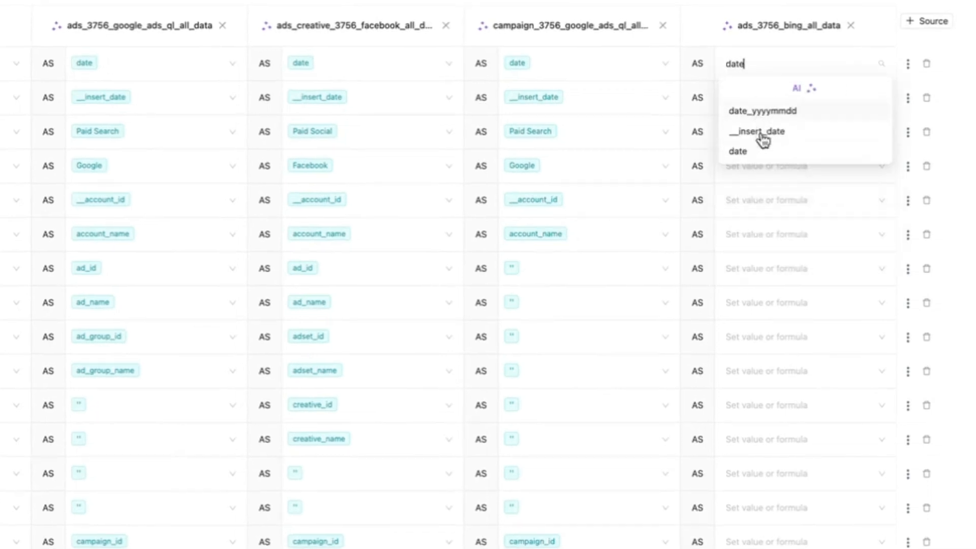
pyautogui.click(763, 154)
pyautogui.click(698, 91)
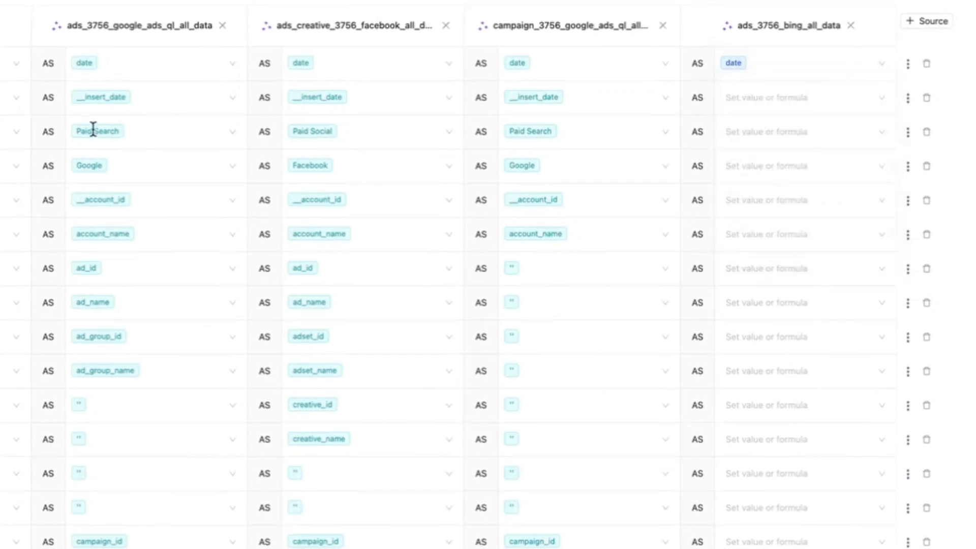
# Step: Use AI to automatically map the remaining output fields for the ads_3756_bing_all_data source
pyautogui.scroll(-5, 488, 274)
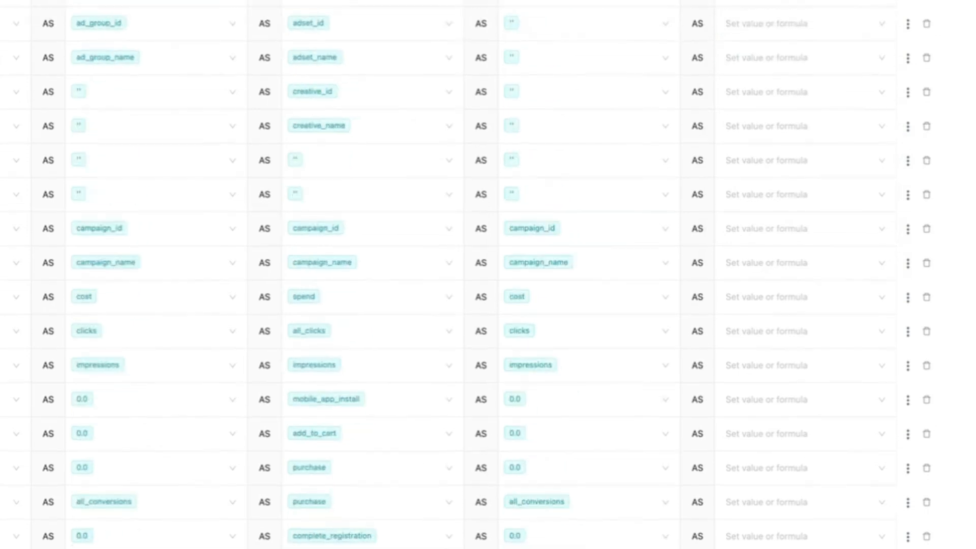
pyautogui.scroll(6, 488, 274)
pyautogui.scroll(-1, 816, 37)
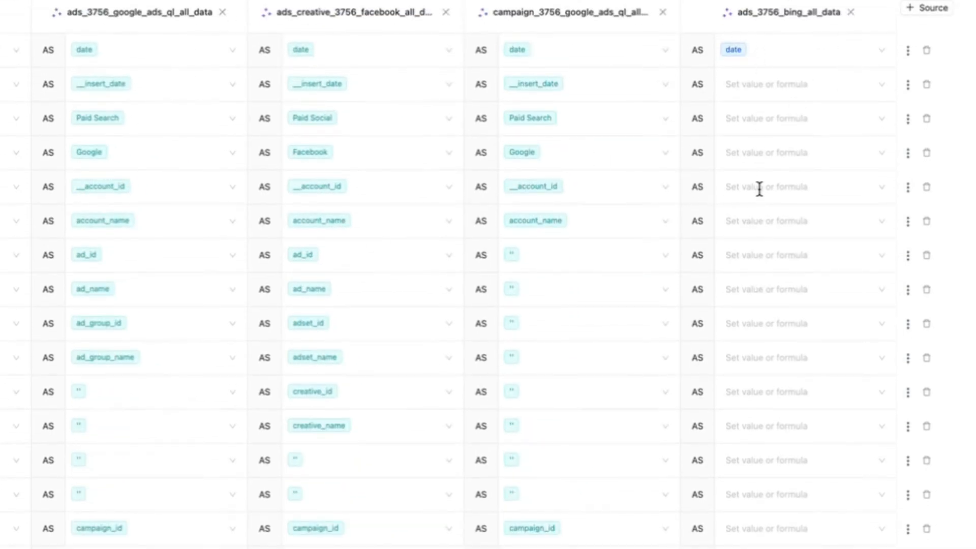
pyautogui.scroll(-2, 749, 429)
pyautogui.scroll(1, 748, 422)
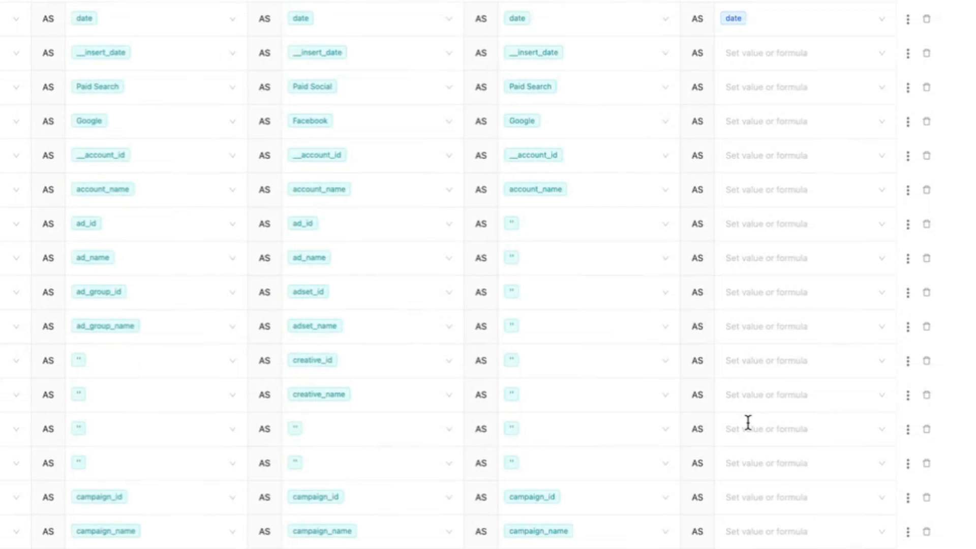
pyautogui.scroll(-4, 748, 422)
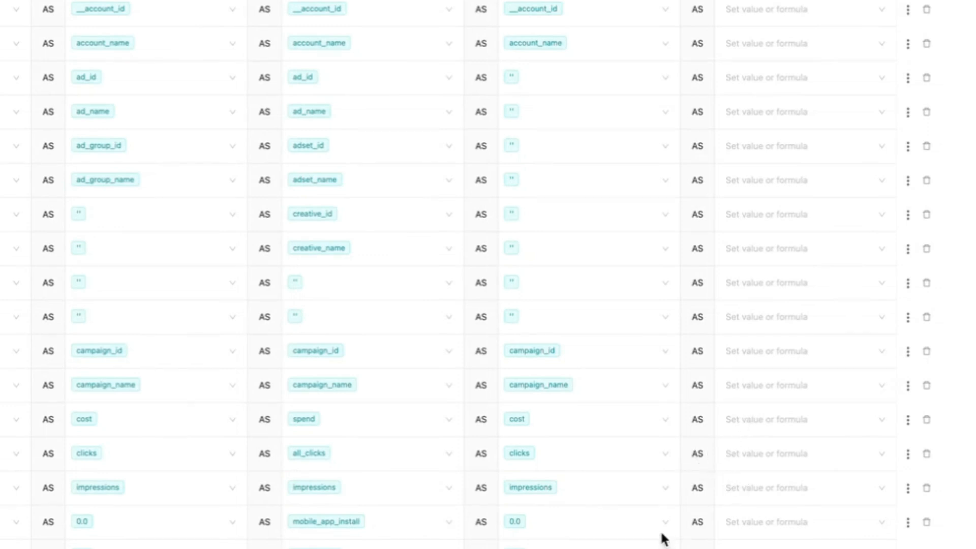
pyautogui.scroll(5, 807, 519)
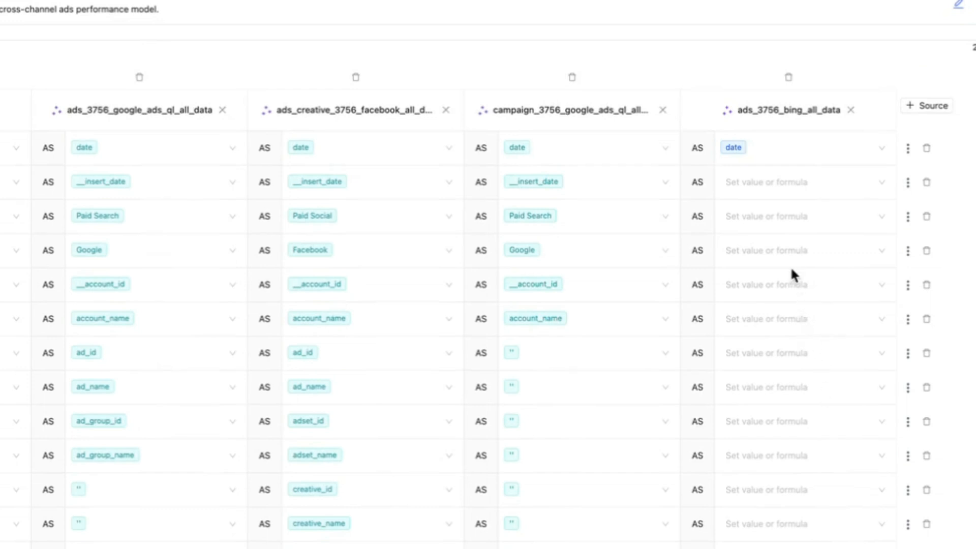
pyautogui.click(733, 118)
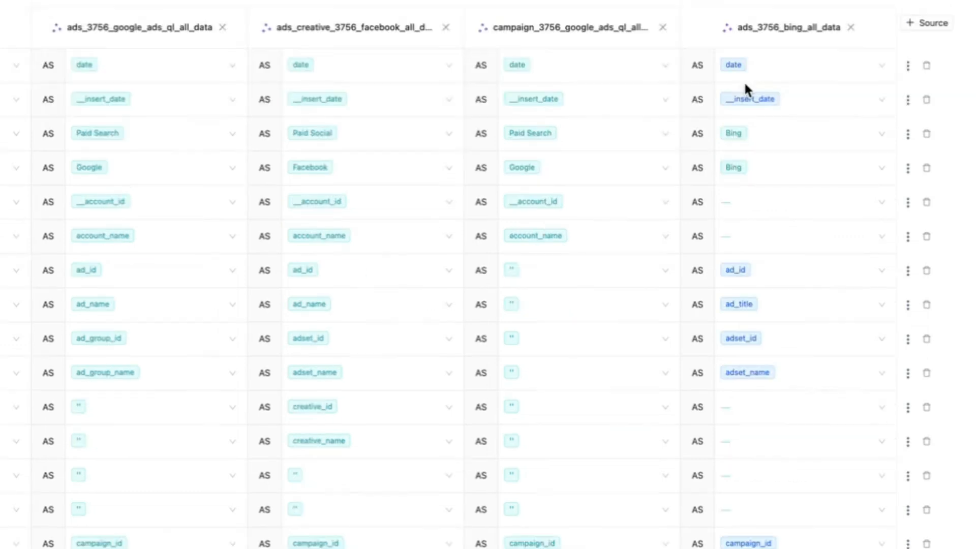
# Step: Add the creatives_3756_linkedin_ads_all_data table as another source after the Bing column
pyautogui.scroll(-5, 766, 328)
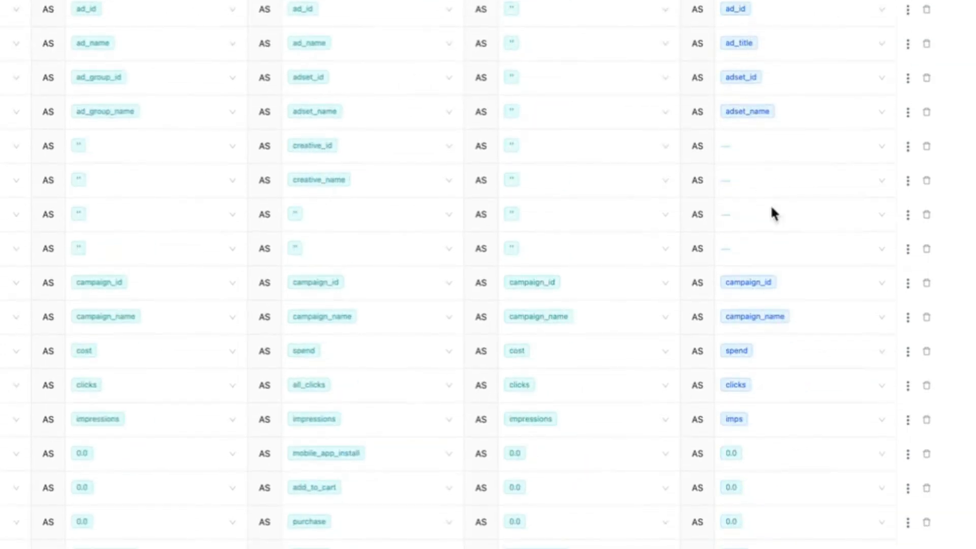
pyautogui.scroll(-5, 769, 193)
pyautogui.scroll(-4, 757, 364)
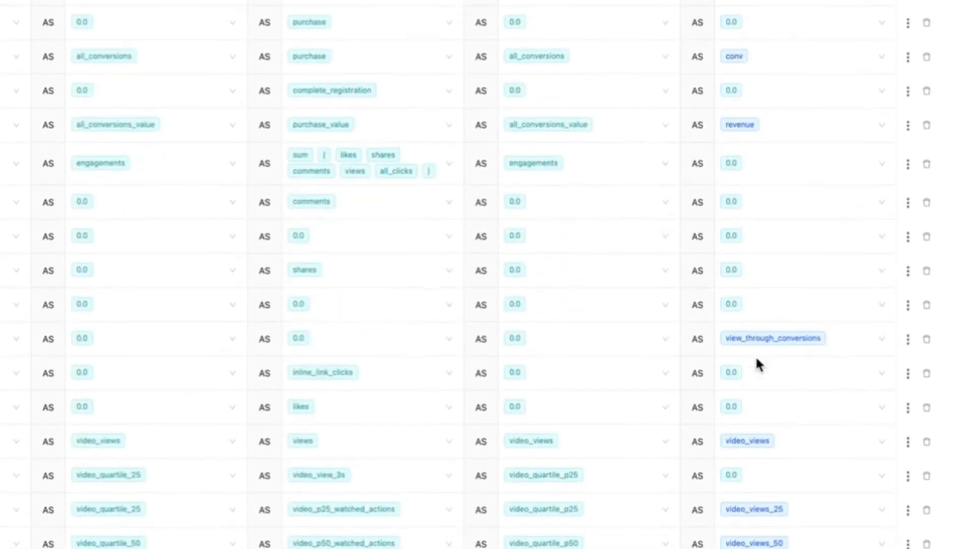
pyautogui.scroll(10, 757, 359)
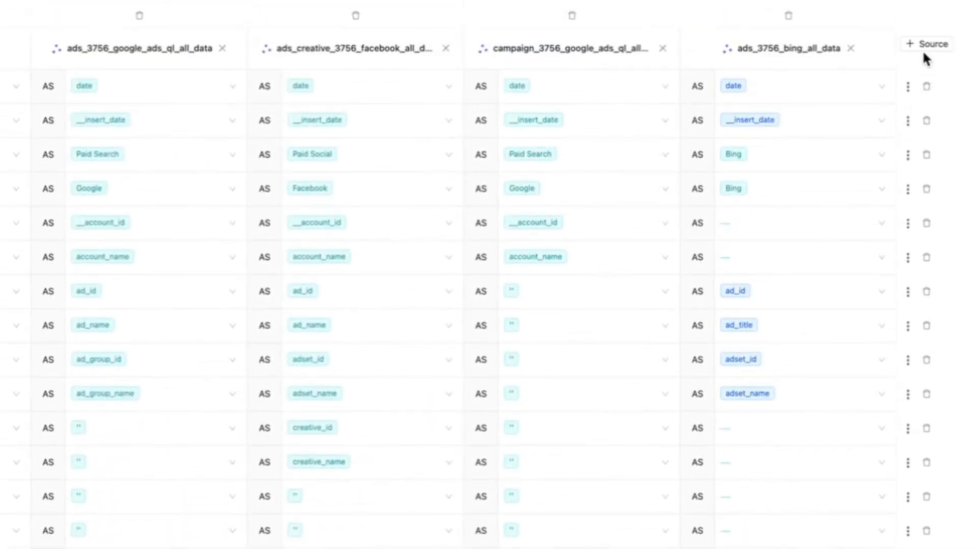
pyautogui.click(928, 45)
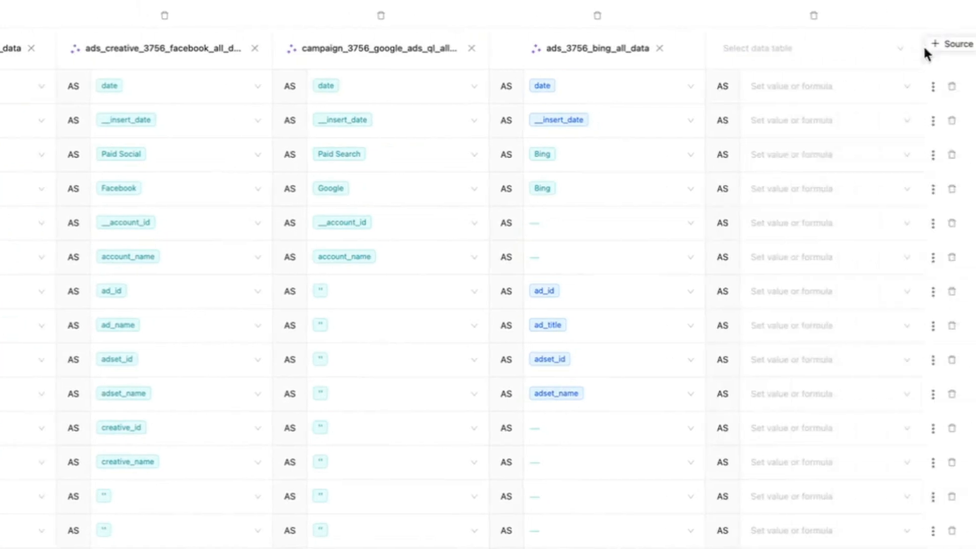
pyautogui.click(839, 50)
pyautogui.write('link')
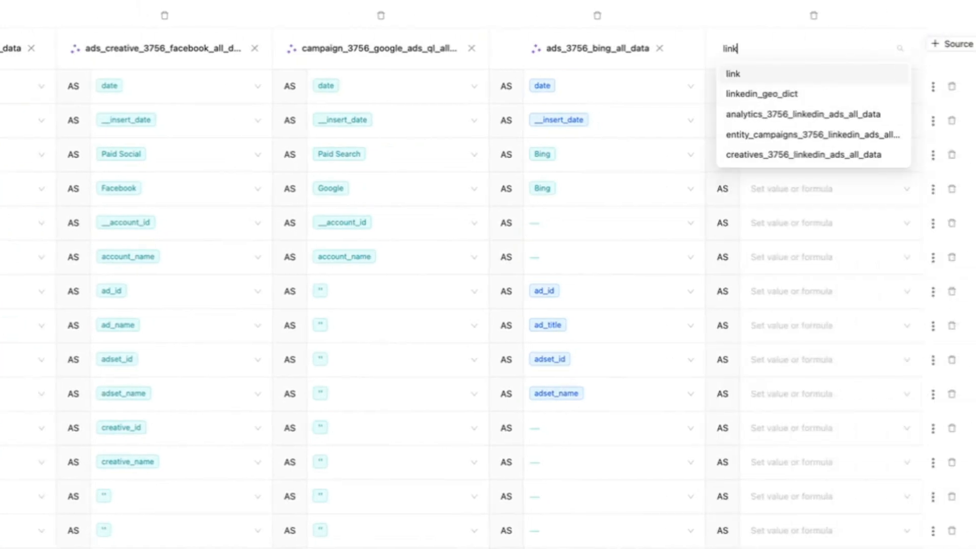
pyautogui.click(813, 157)
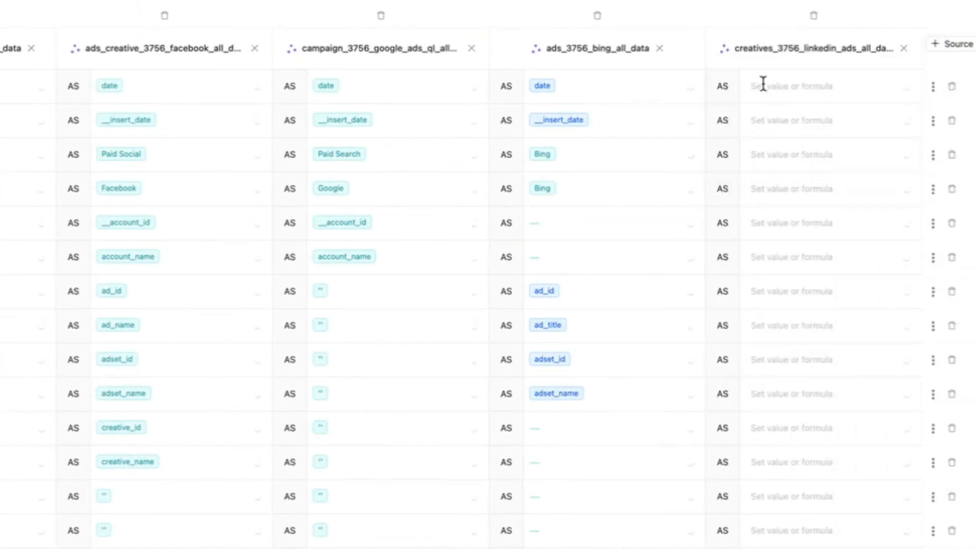
# Step: Use AI to automatically map all output fields for the LinkedIn creatives source and review the filled column
pyautogui.hscroll(-5, 823, 158)
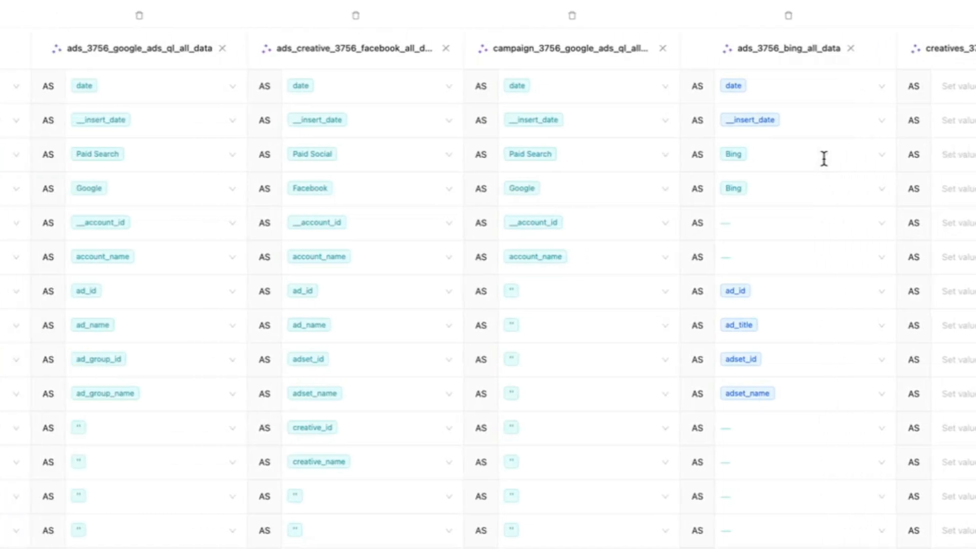
pyautogui.scroll(-1, 824, 158)
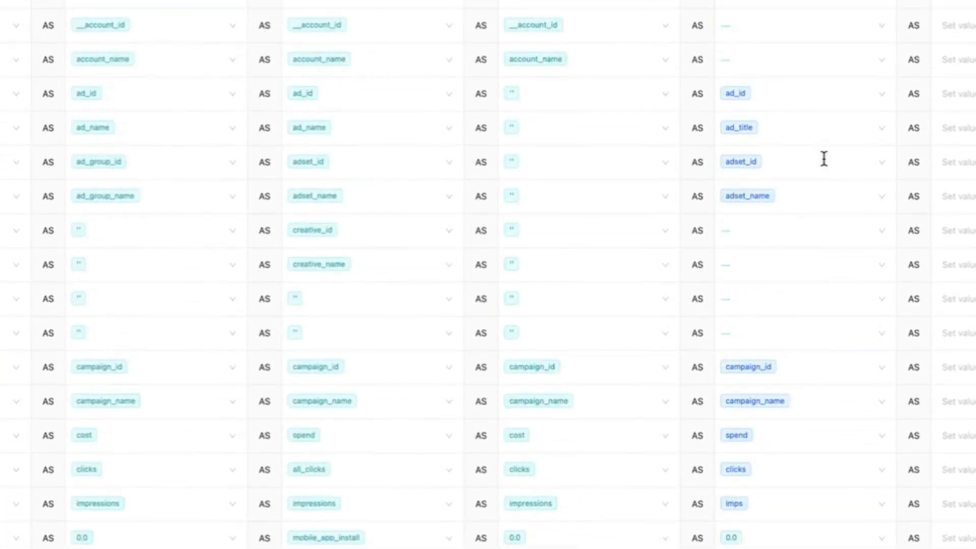
pyautogui.scroll(3, 824, 159)
pyautogui.hscroll(1, 824, 160)
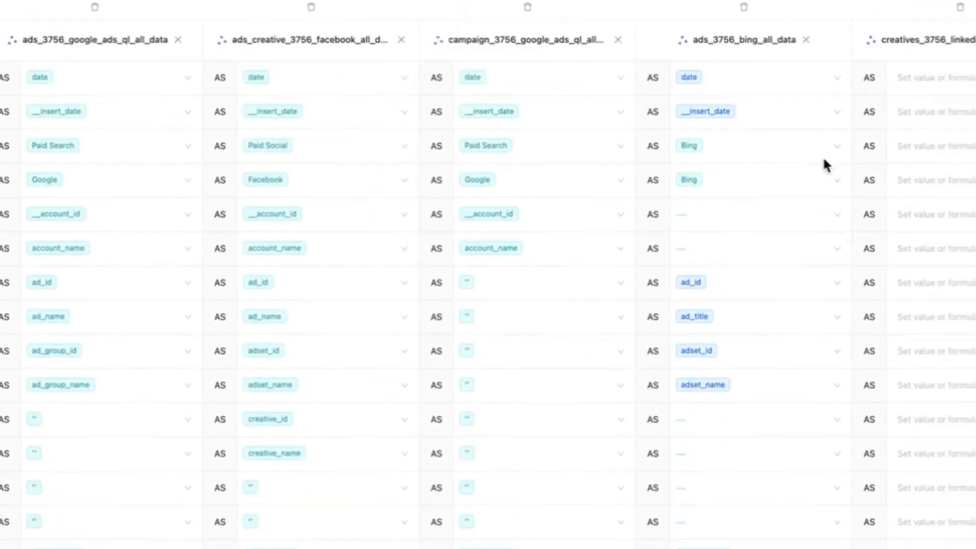
pyautogui.click(873, 44)
pyautogui.scroll(-10, 884, 203)
pyautogui.hscroll(1, 884, 203)
pyautogui.scroll(10, 871, 285)
pyautogui.scroll(-3, 871, 285)
pyautogui.scroll(4, 871, 284)
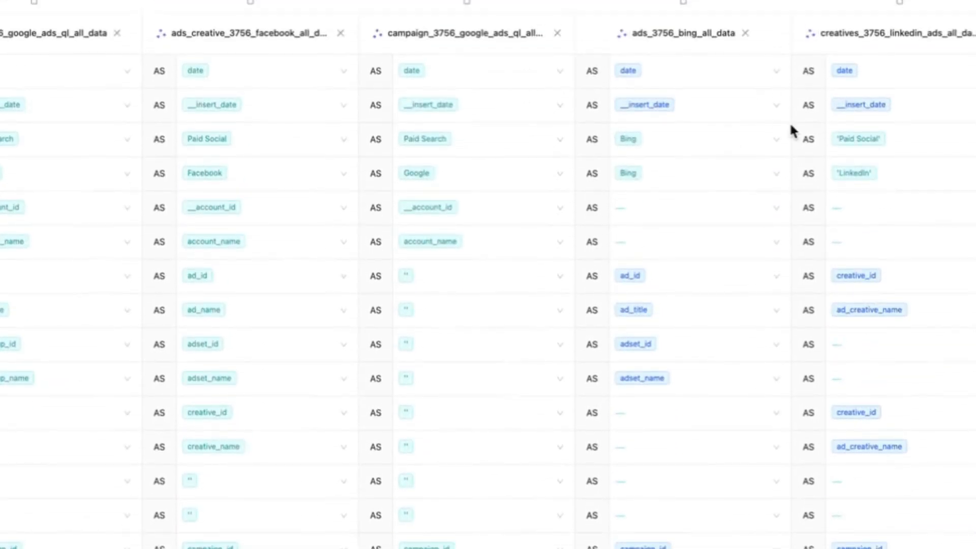
# Step: Review the mapped Bing and LinkedIn columns and submit the completed cross-channel mapping
pyautogui.hscroll(-2, 790, 129)
pyautogui.hscroll(1, 452, 196)
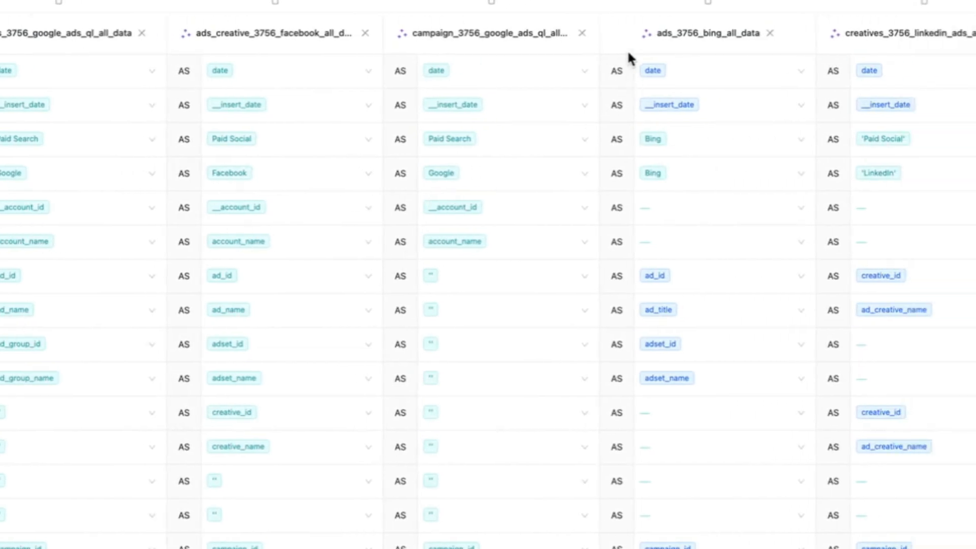
pyautogui.scroll(-10, 756, 278)
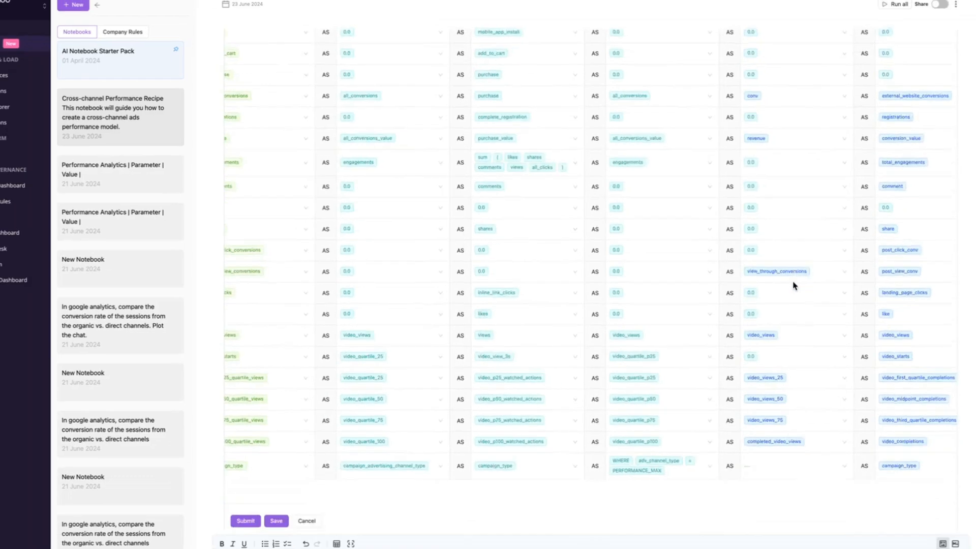
pyautogui.scroll(-2, 796, 286)
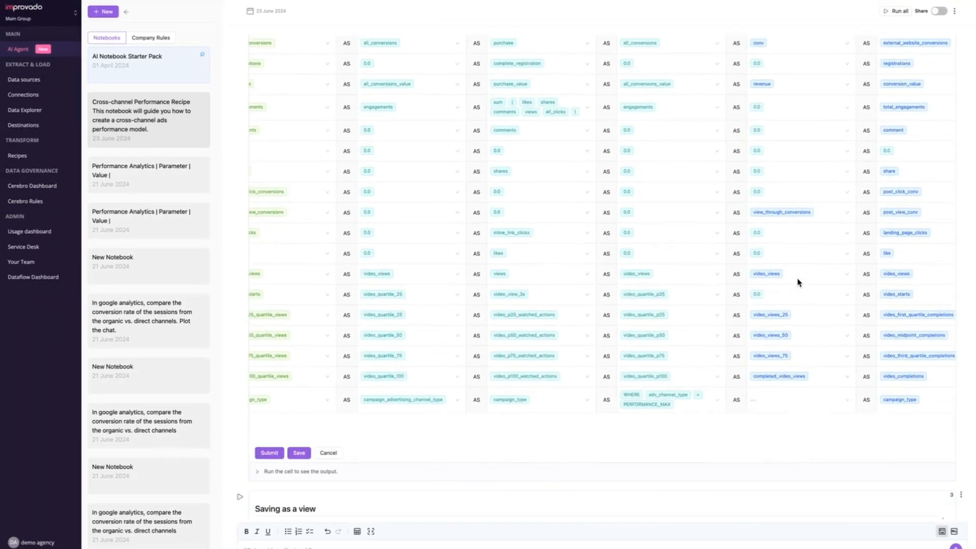
pyautogui.hscroll(-2, 798, 278)
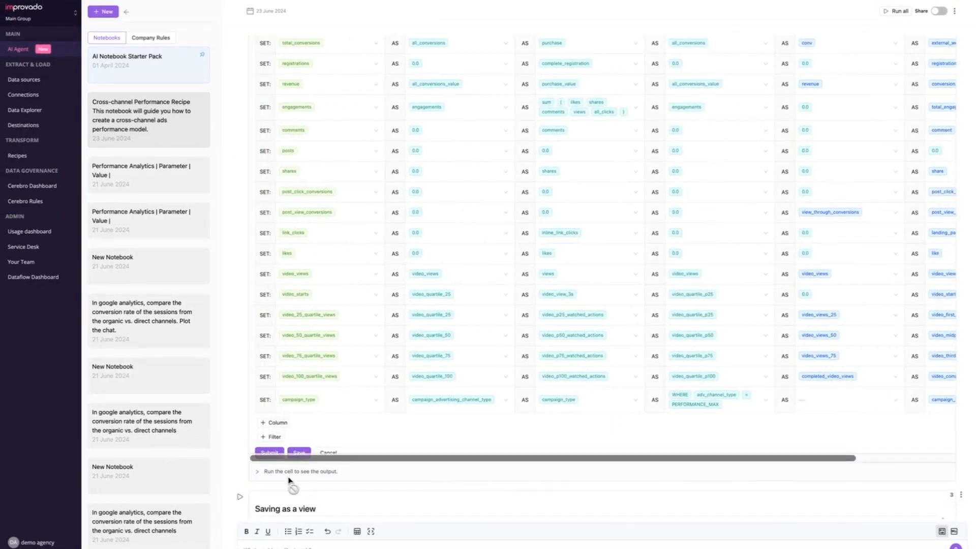
pyautogui.click(273, 454)
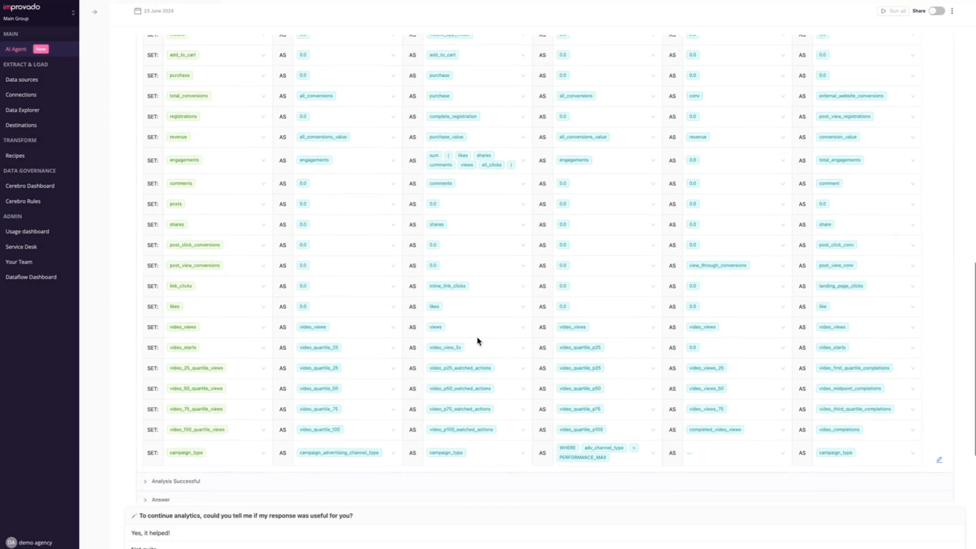
# Step: Mark the mapping response as helpful and examine the columns of its result table
pyautogui.click(159, 425)
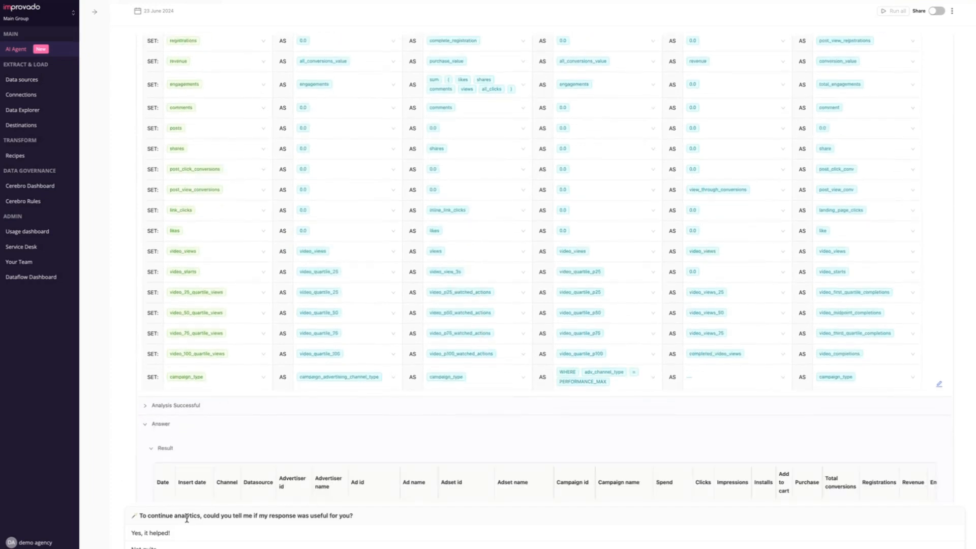
pyautogui.click(184, 531)
pyautogui.scroll(-2, 232, 375)
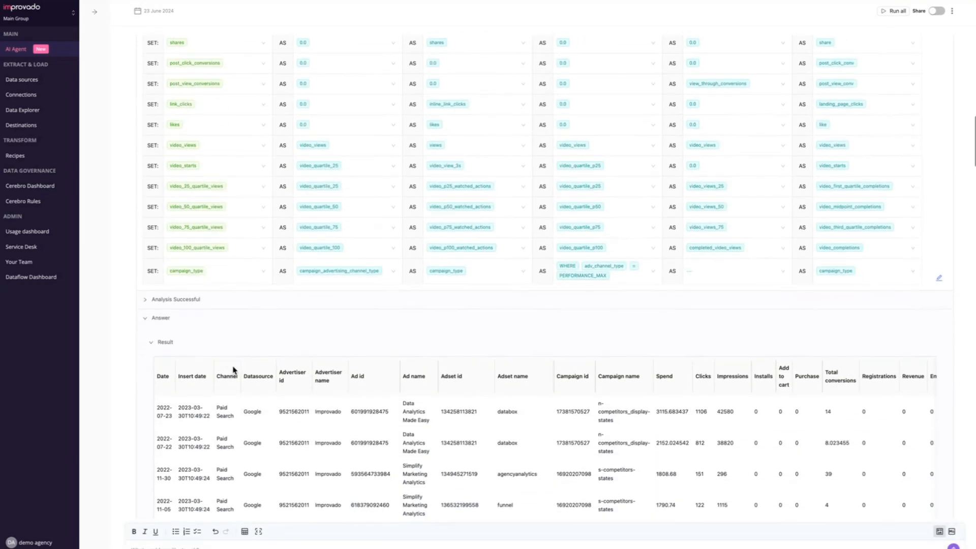
pyautogui.scroll(-2, 529, 303)
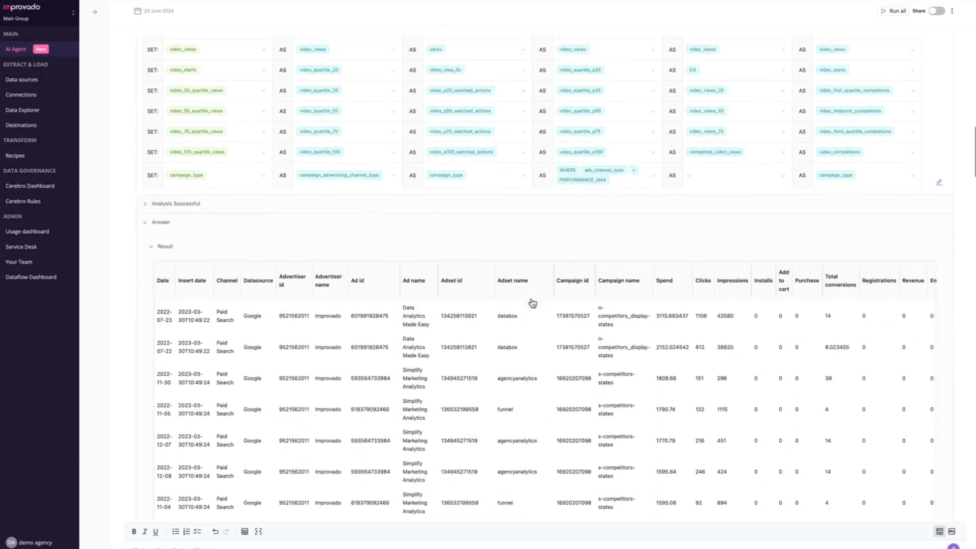
pyautogui.hscroll(10, 470, 322)
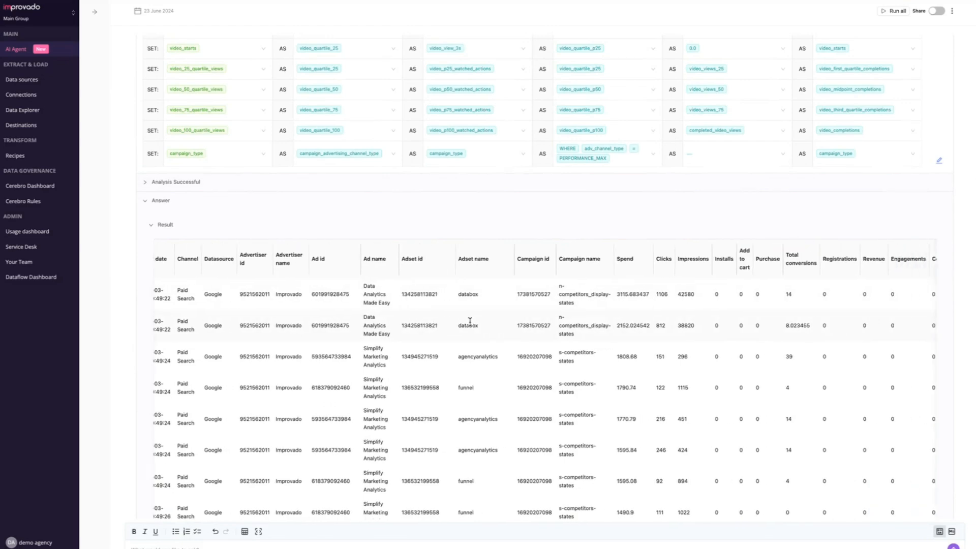
pyautogui.hscroll(-10, 470, 326)
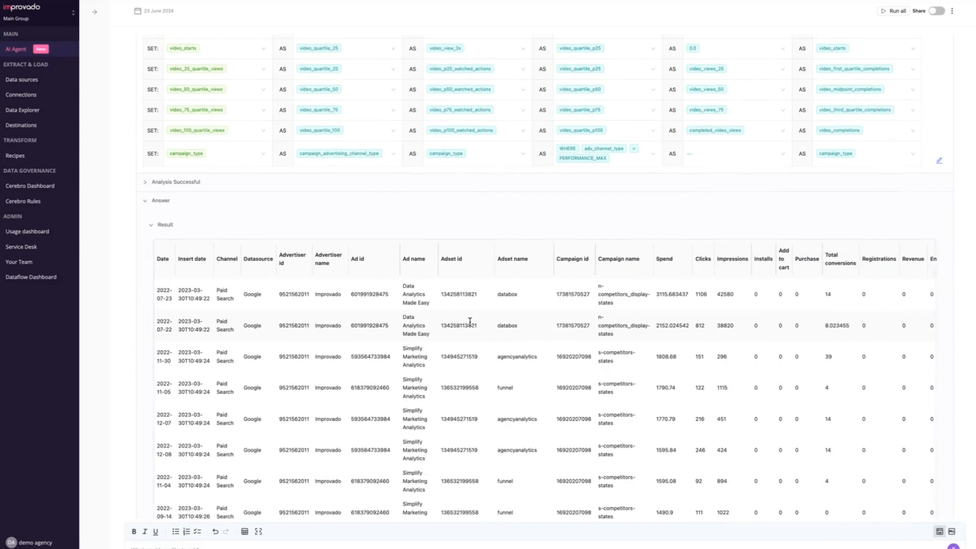
# Step: Examine the SQL generated in the mapping cell's analysis, and collapse the analysis and answer sections
pyautogui.click(166, 224)
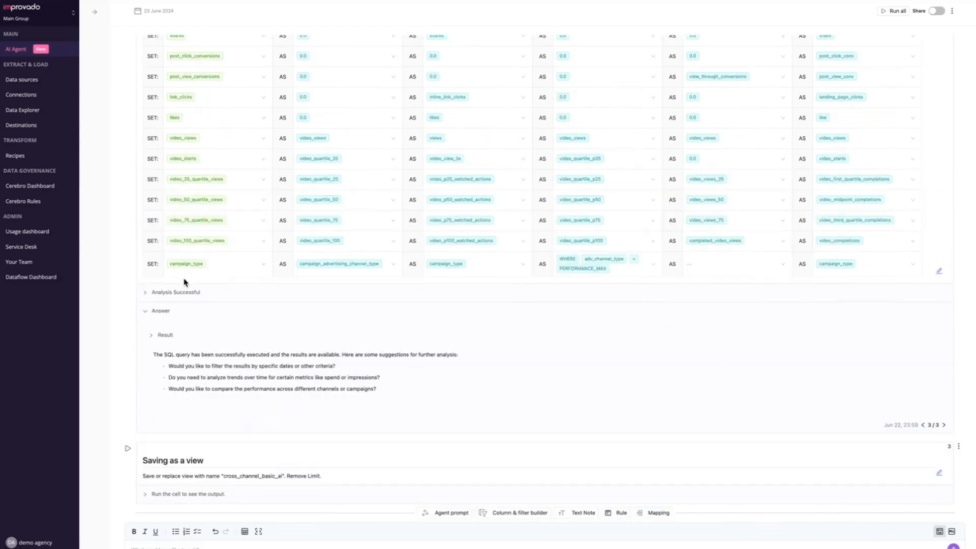
pyautogui.click(179, 292)
pyautogui.click(164, 286)
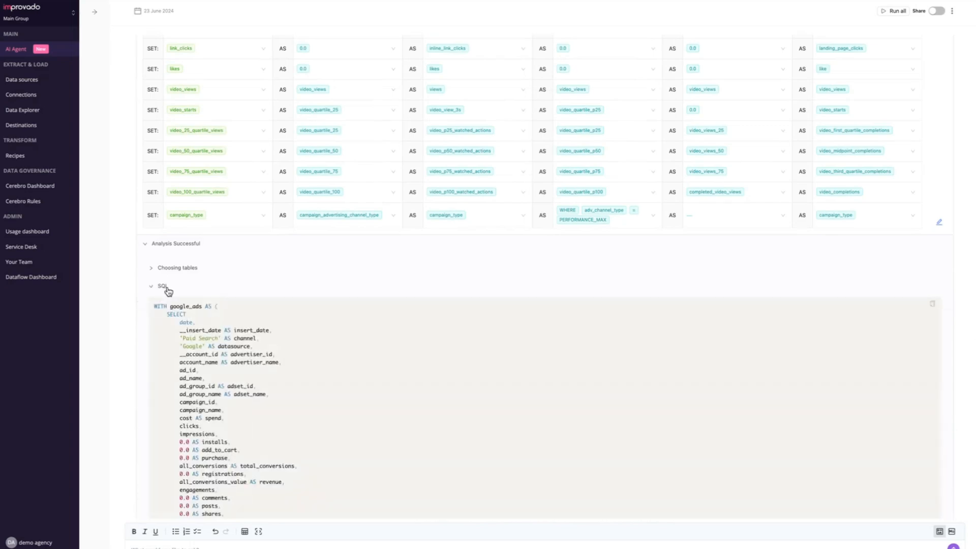
pyautogui.scroll(-5, 167, 287)
pyautogui.scroll(-3, 167, 287)
pyautogui.scroll(2, 166, 288)
pyautogui.click(162, 312)
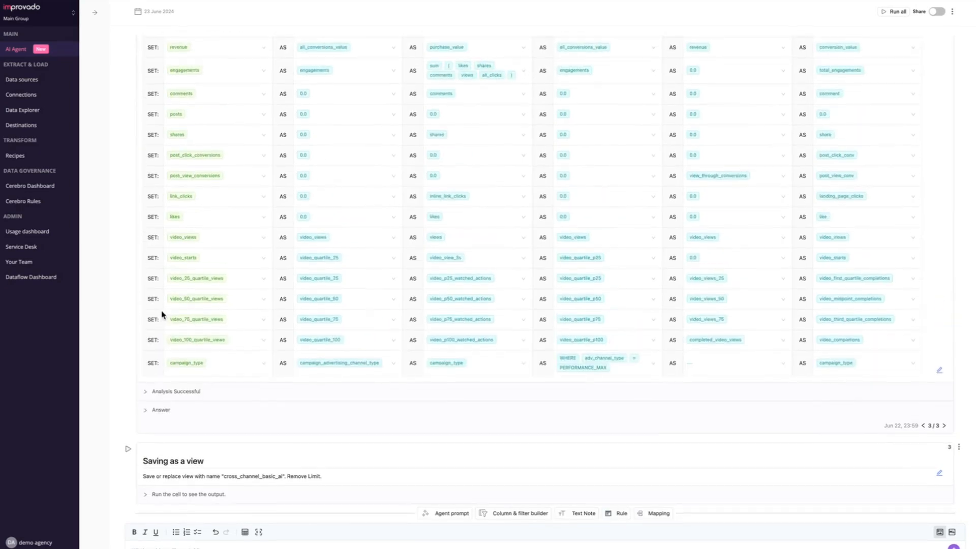
# Step: Reopen the cross-channel mapping for editing and examine its field rows through campaign_type
pyautogui.scroll(5, 415, 104)
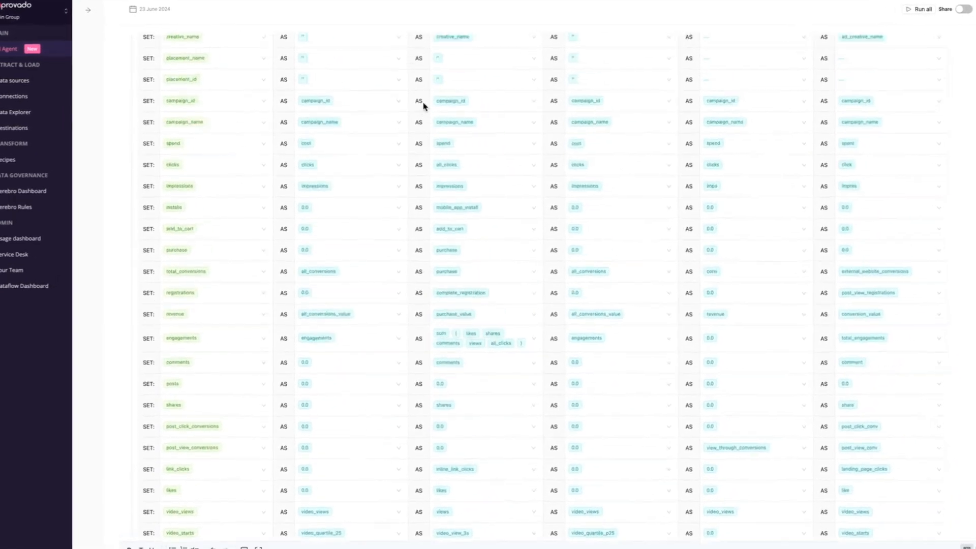
pyautogui.scroll(6, 424, 106)
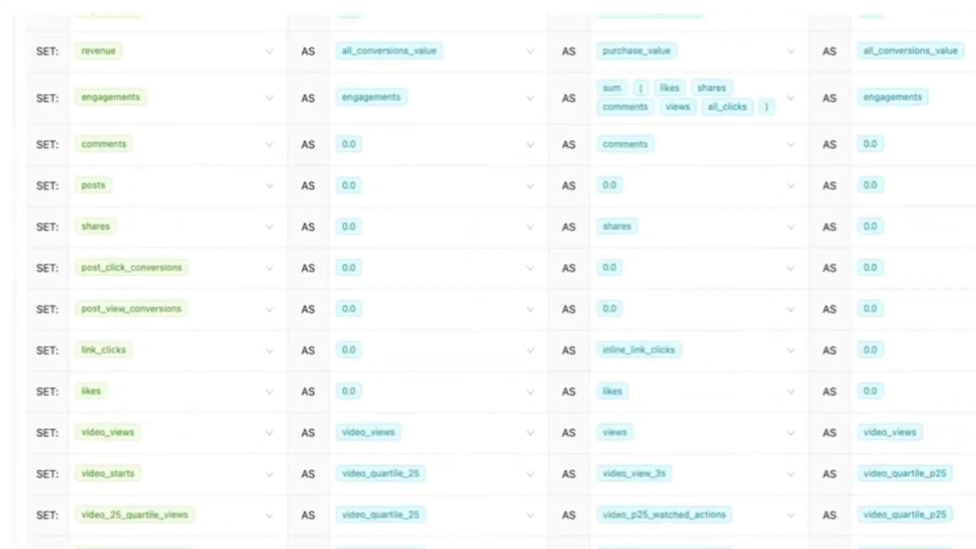
pyautogui.scroll(3, 697, 197)
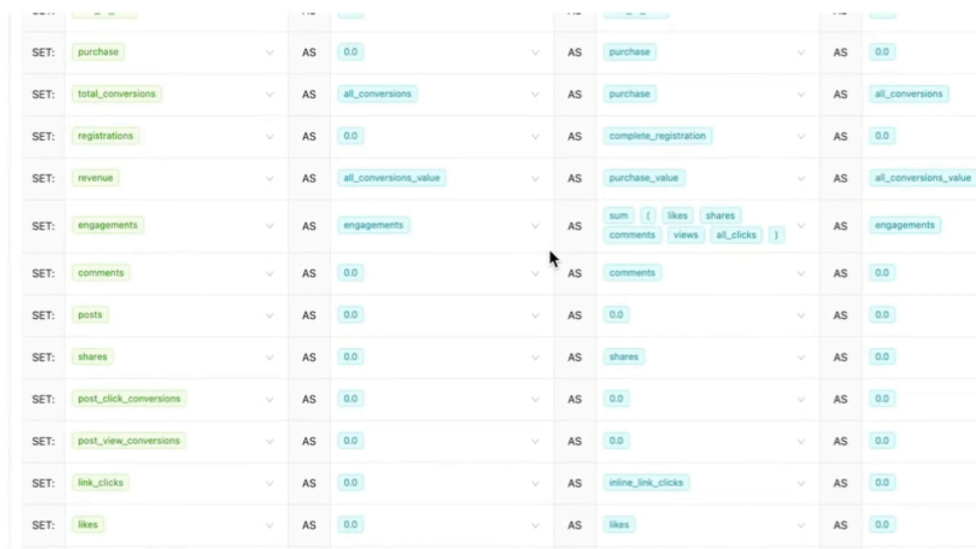
pyautogui.scroll(-3, 693, 467)
pyautogui.scroll(-10, 696, 460)
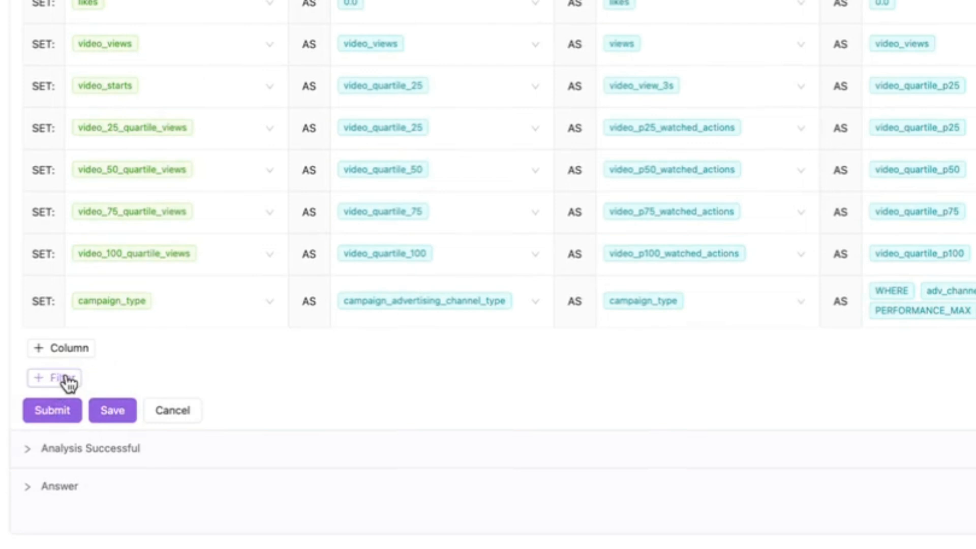
# Step: Add a filter to the mapping on the advertiser_name column with the "exactly matches" expression
pyautogui.click(66, 382)
pyautogui.scroll(-3, 202, 375)
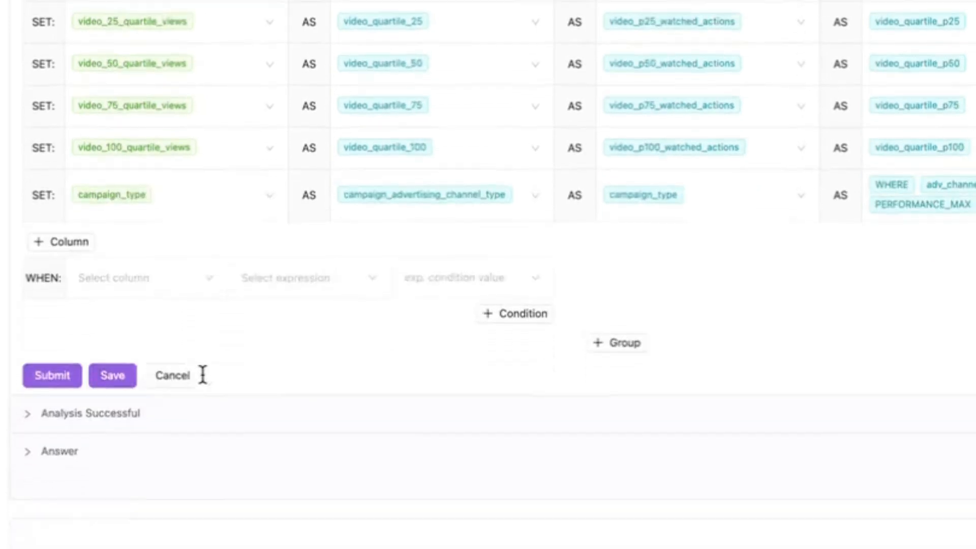
pyautogui.click(159, 257)
pyautogui.write('ad')
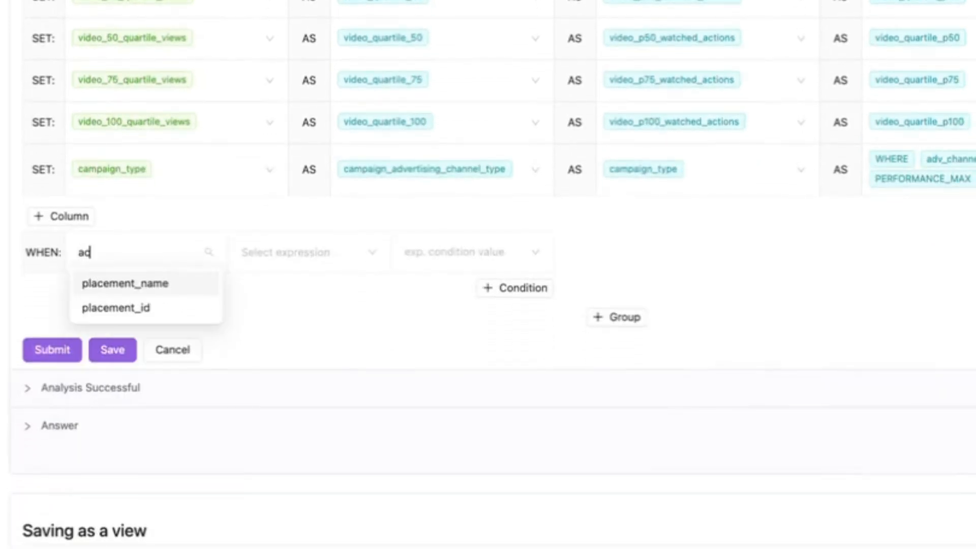
pyautogui.press('BackSpace')
pyautogui.write('d')
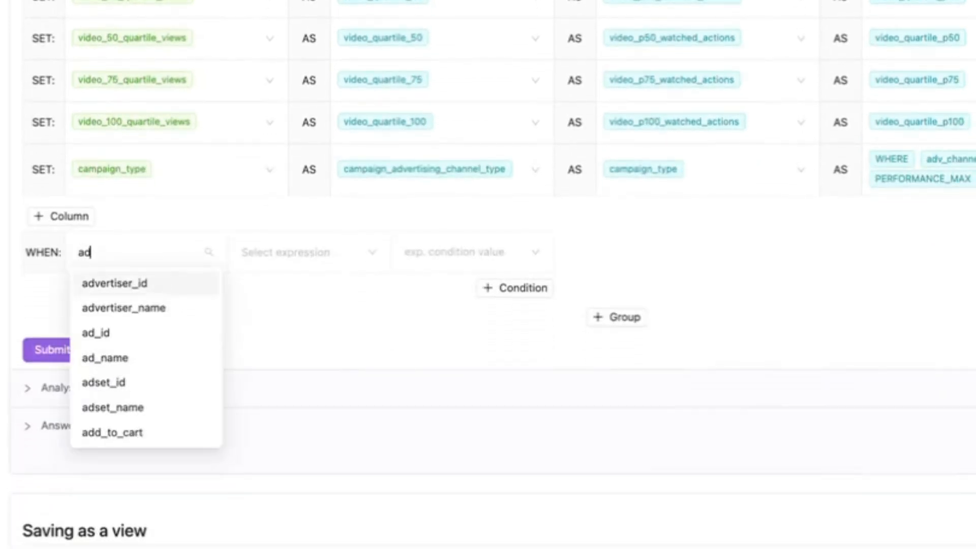
pyautogui.click(159, 318)
pyautogui.click(300, 250)
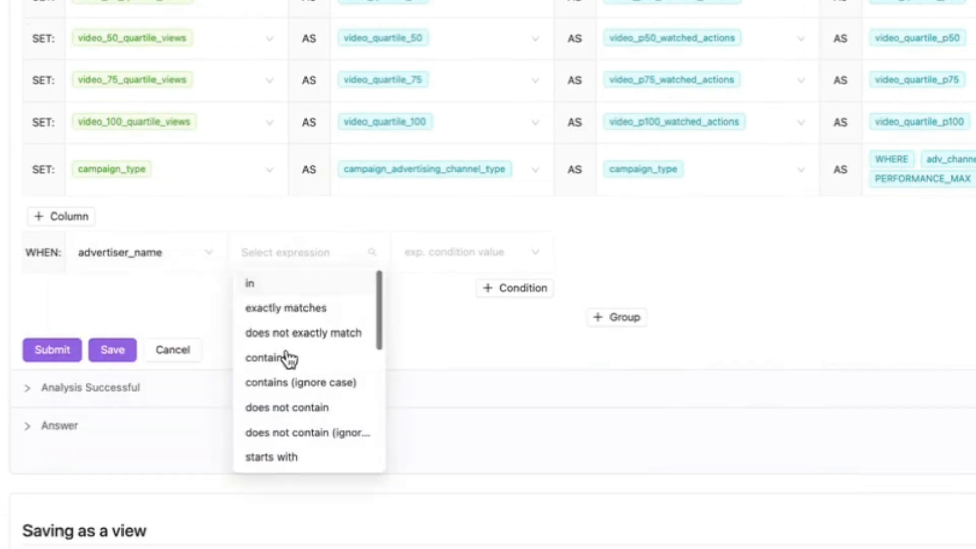
pyautogui.click(301, 308)
# Step: Set the advertiser_name filter's condition value to improvado
pyautogui.click(428, 250)
pyautogui.write('a')
pyautogui.press('BackSpace')
pyautogui.write('improvado')
pyautogui.press('Return')
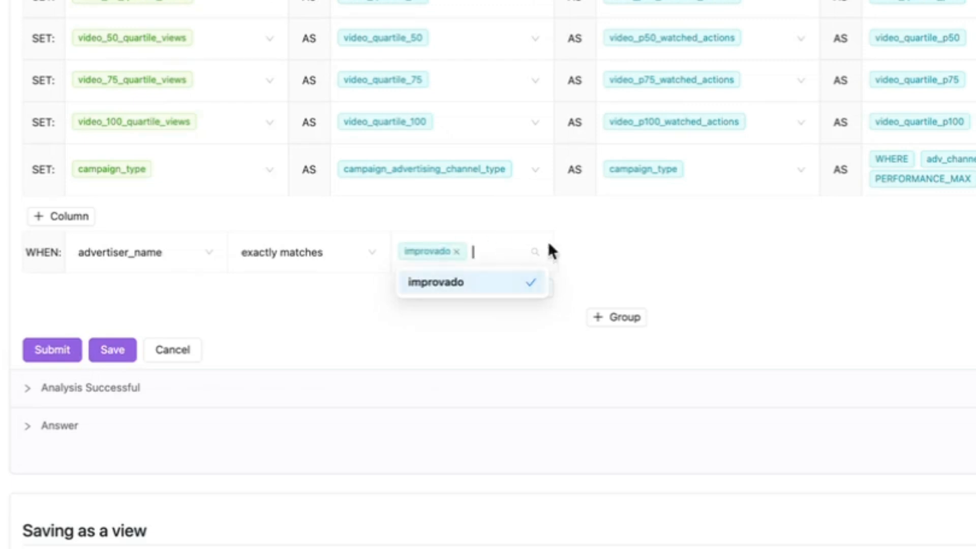
pyautogui.click(571, 253)
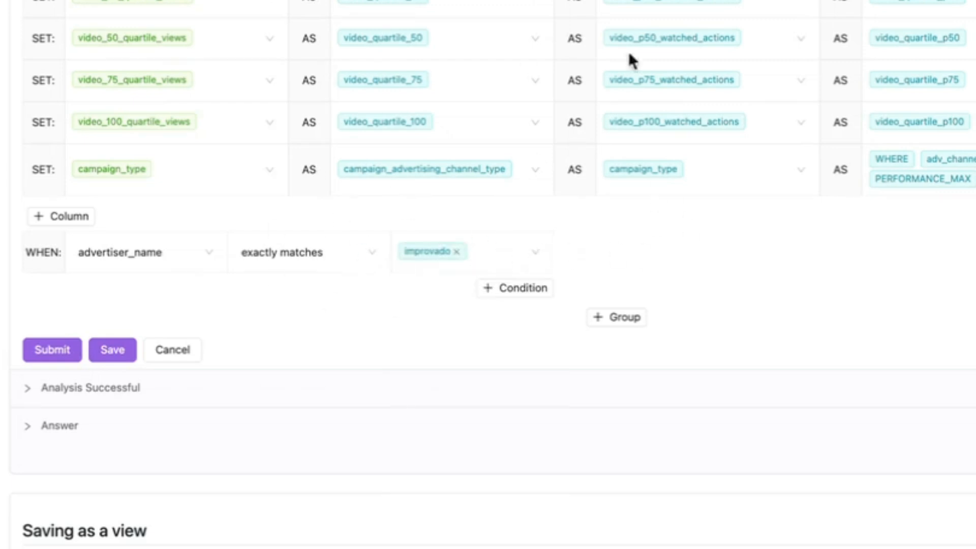
# Step: Try adding an extra output column row to the mapping, and remove both that row and the advertiser_name filter
pyautogui.scroll(5, 522, 49)
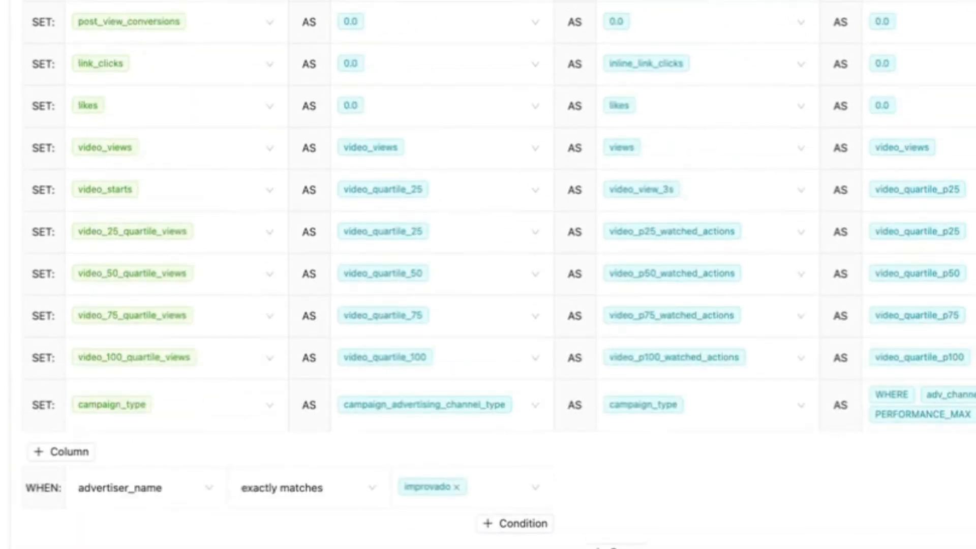
pyautogui.scroll(-6, 305, 254)
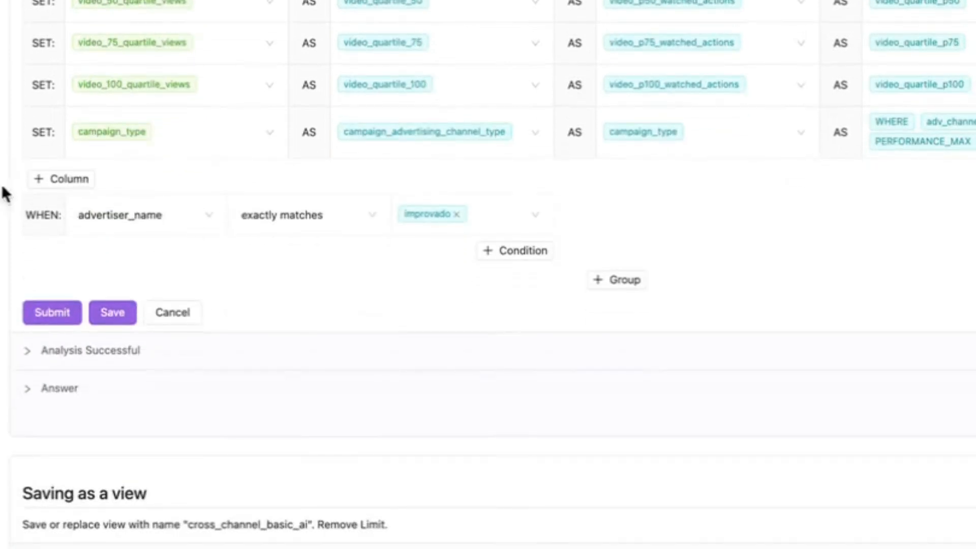
pyautogui.click(69, 181)
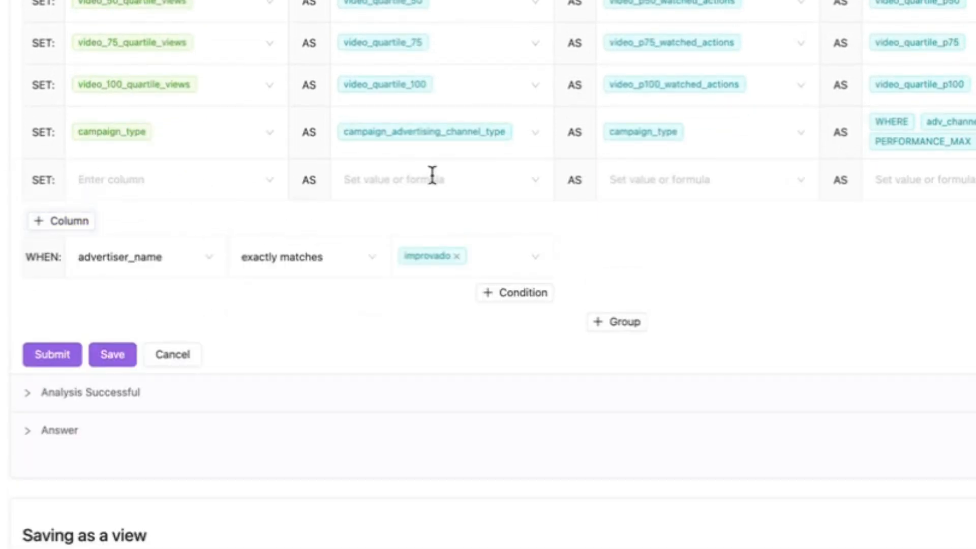
pyautogui.hscroll(1, 562, 181)
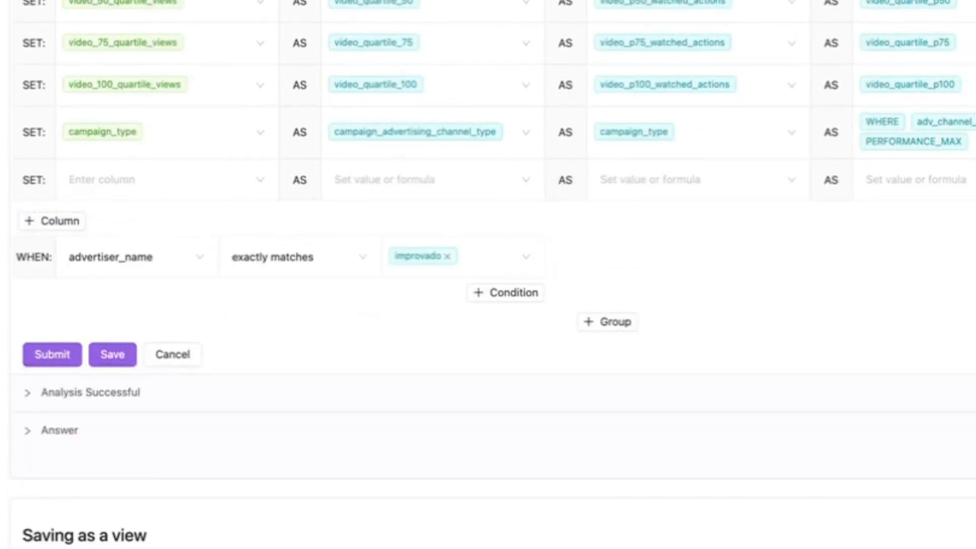
pyautogui.click(972, 180)
pyautogui.moveTo(553, 225)
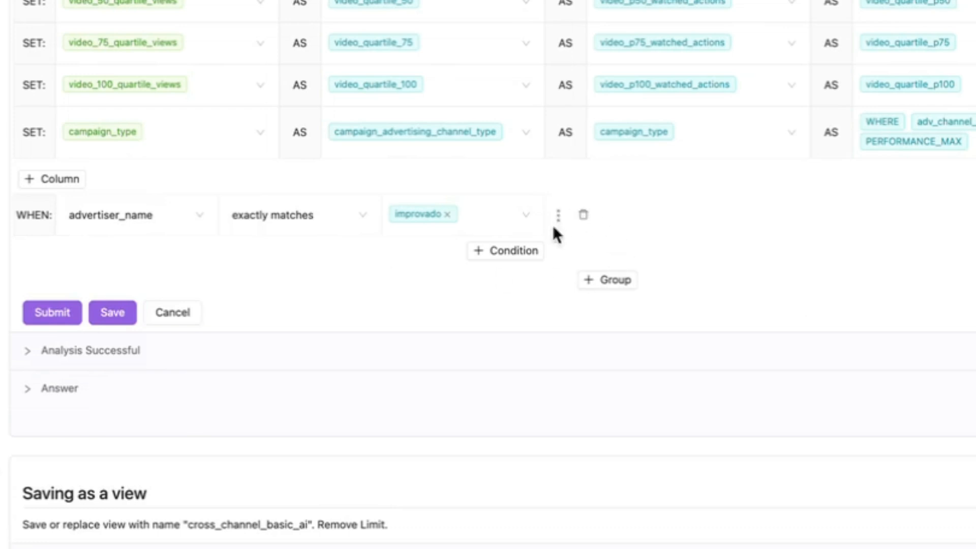
pyautogui.click(579, 221)
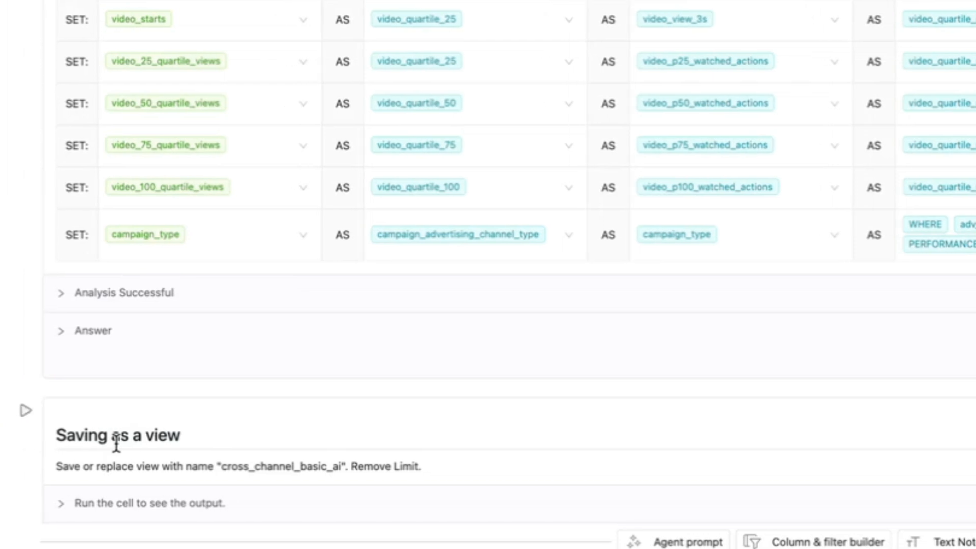
# Step: Run the "Saving as a view" cell to save the model as the cross_channel_basic_ai view without a limit, and check its result
pyautogui.click(26, 411)
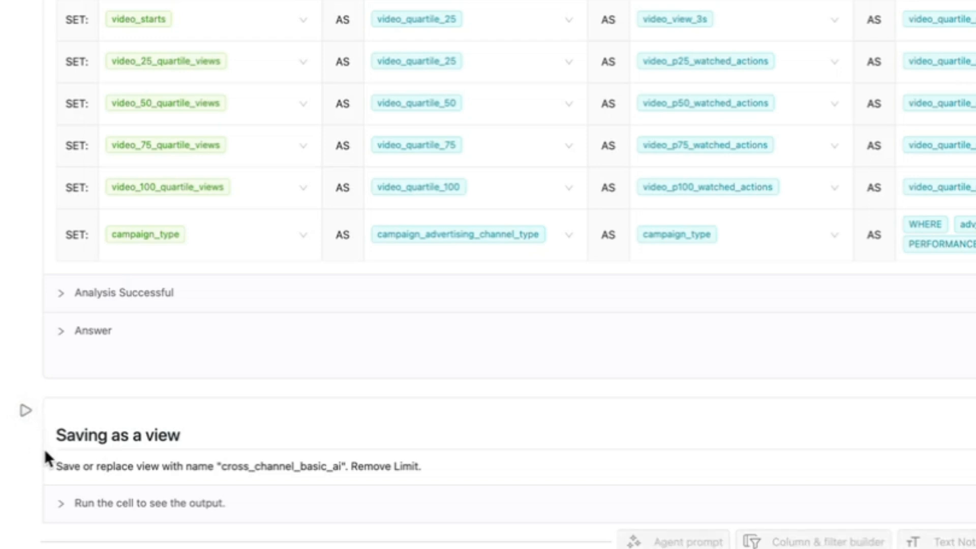
pyautogui.moveTo(78, 406); pyautogui.dragTo(287, 412)
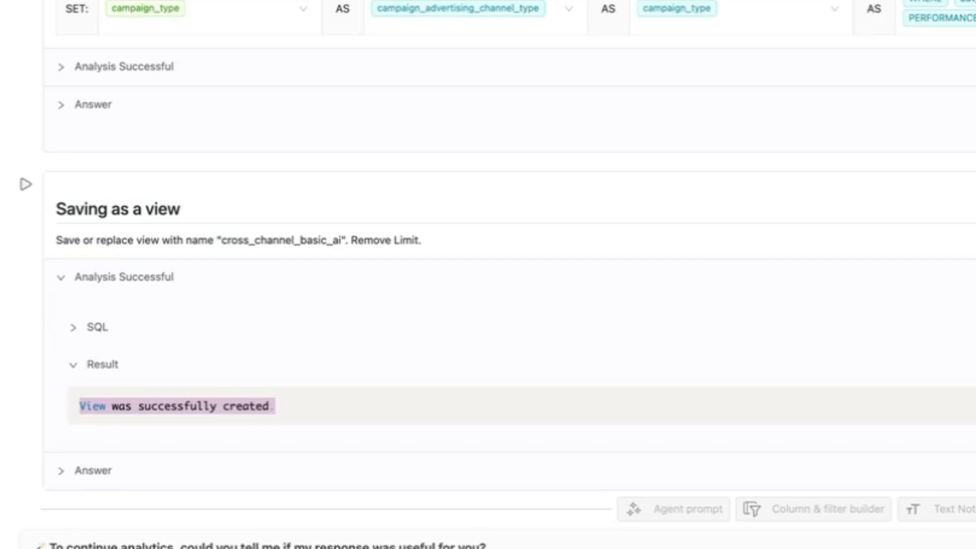
pyautogui.scroll(1, 183, 390)
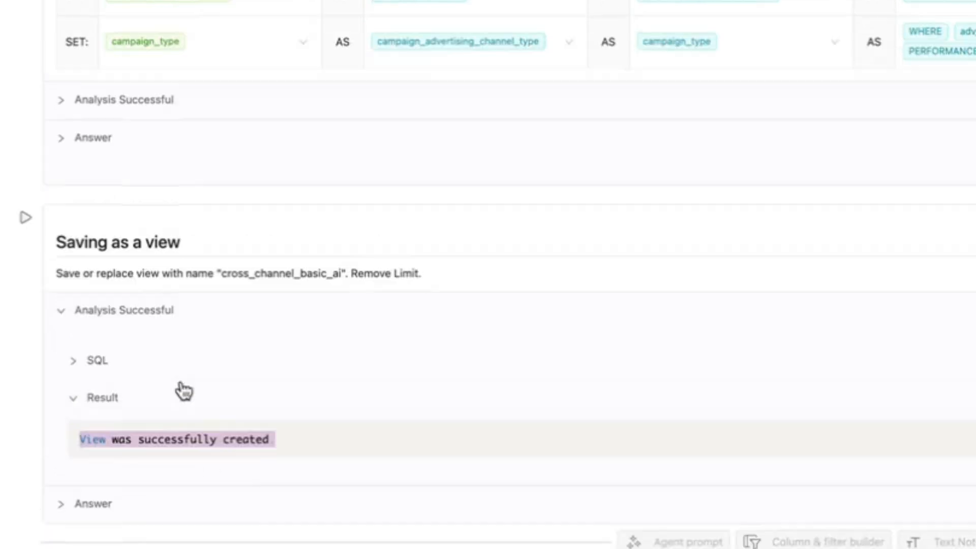
# Step: Open the Google Big Query Test destination and start setting up a new data load for it
pyautogui.click(146, 327)
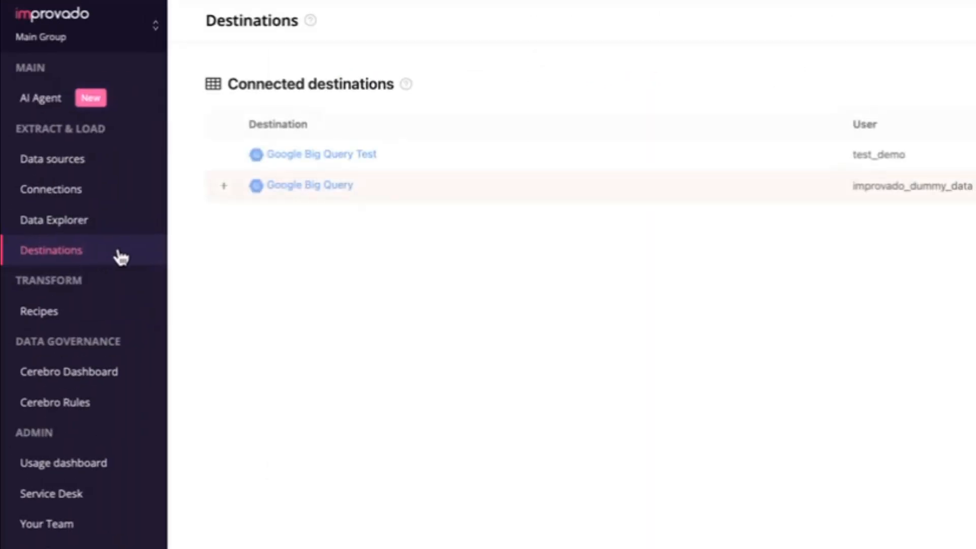
pyautogui.click(59, 257)
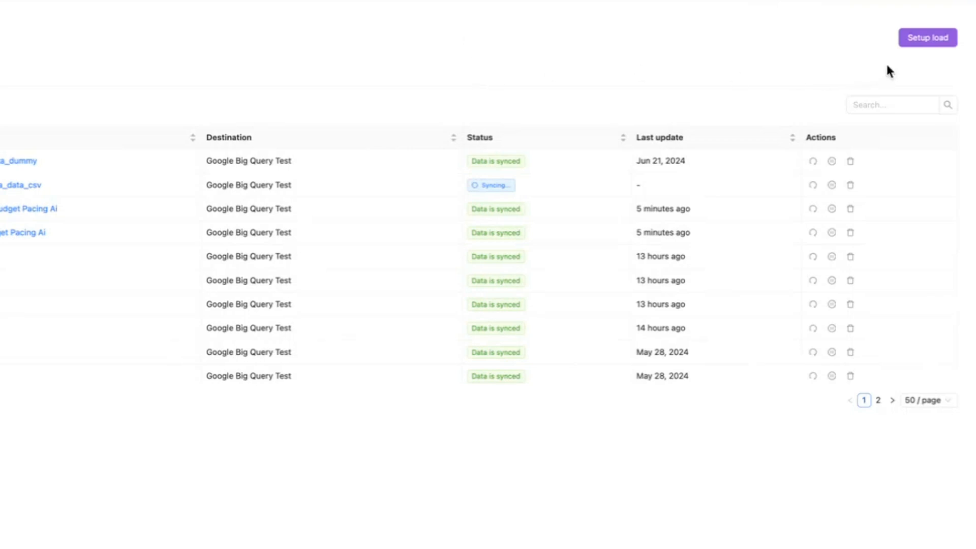
pyautogui.click(917, 39)
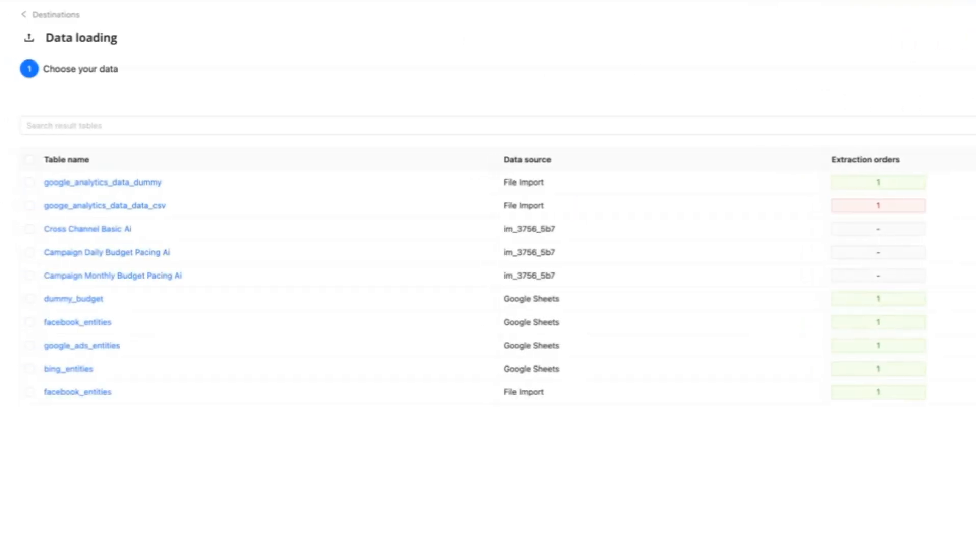
pyautogui.click(51, 14)
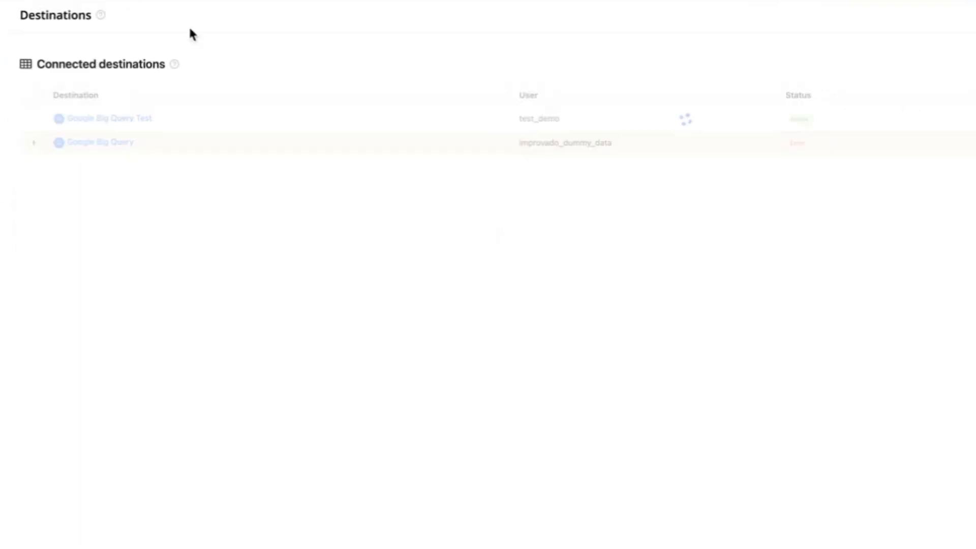
pyautogui.click(109, 120)
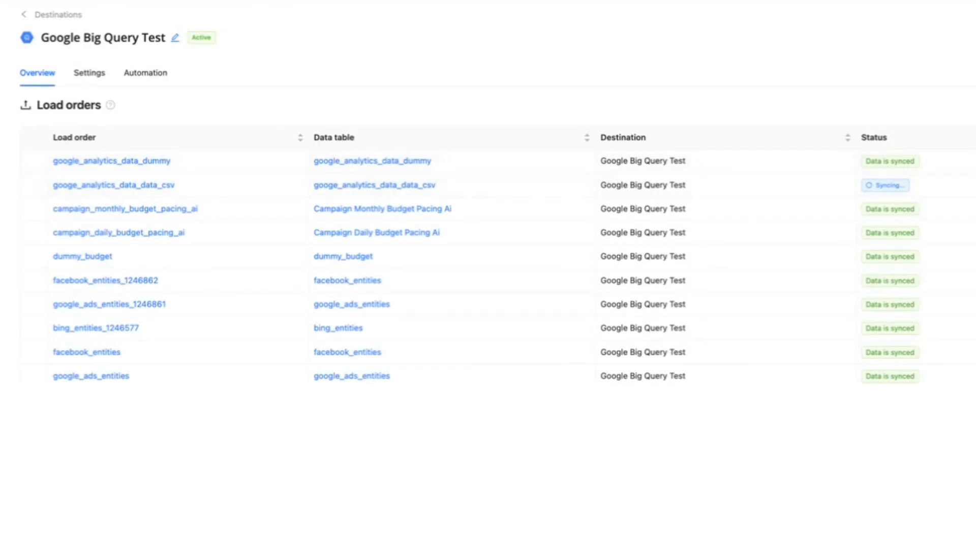
pyautogui.click(968, 38)
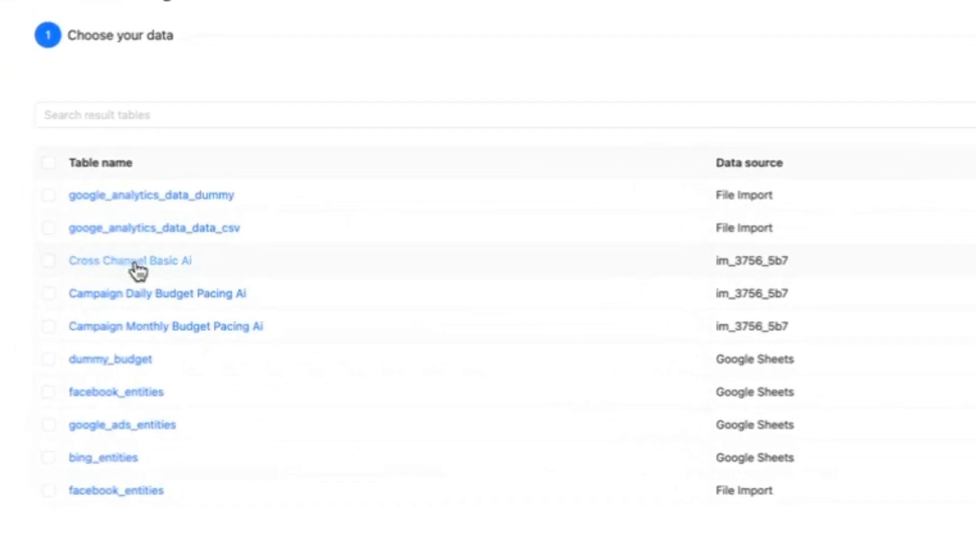
# Step: Create a load for the Cross Channel Basic Ai table, keeping the default load time, full historical data and destination table name cross_channel_basic_ai
pyautogui.click(48, 261)
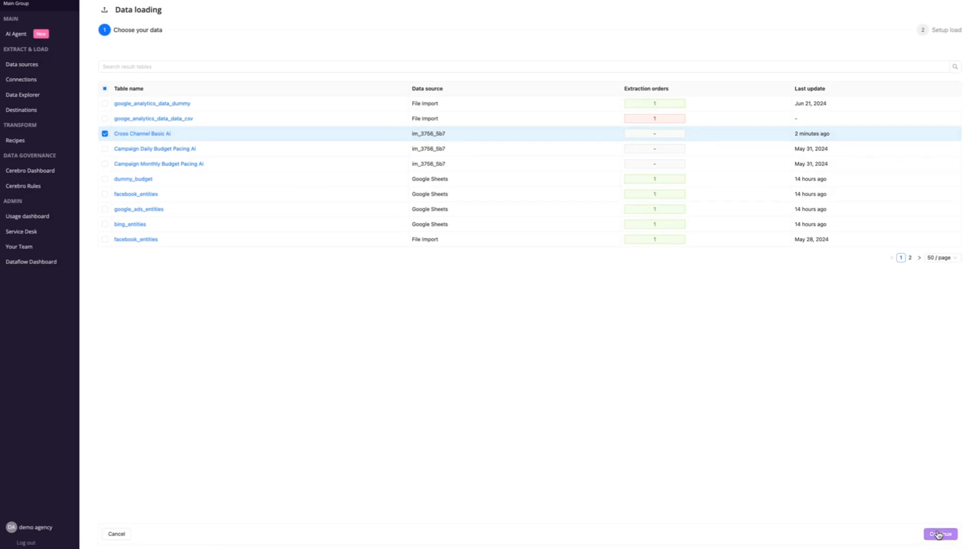
pyautogui.click(938, 534)
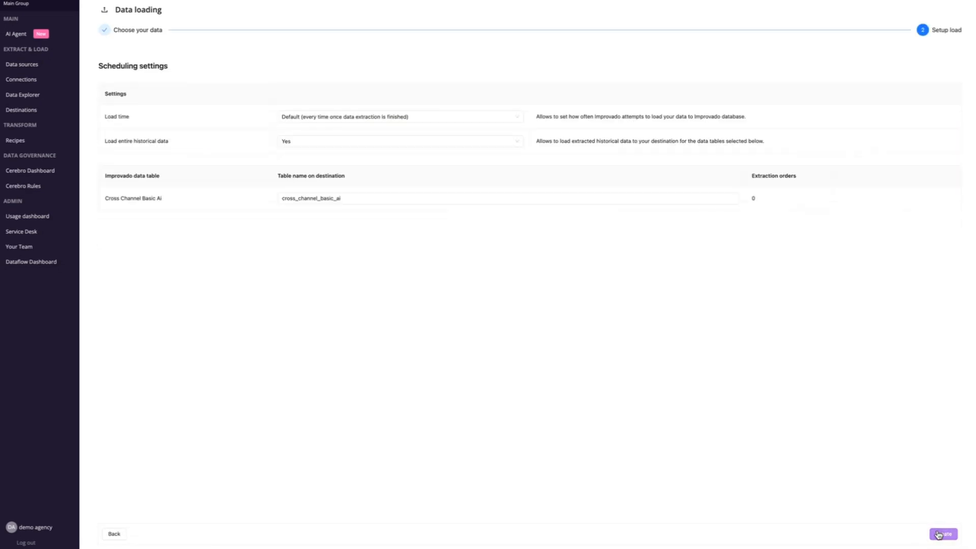
pyautogui.click(940, 535)
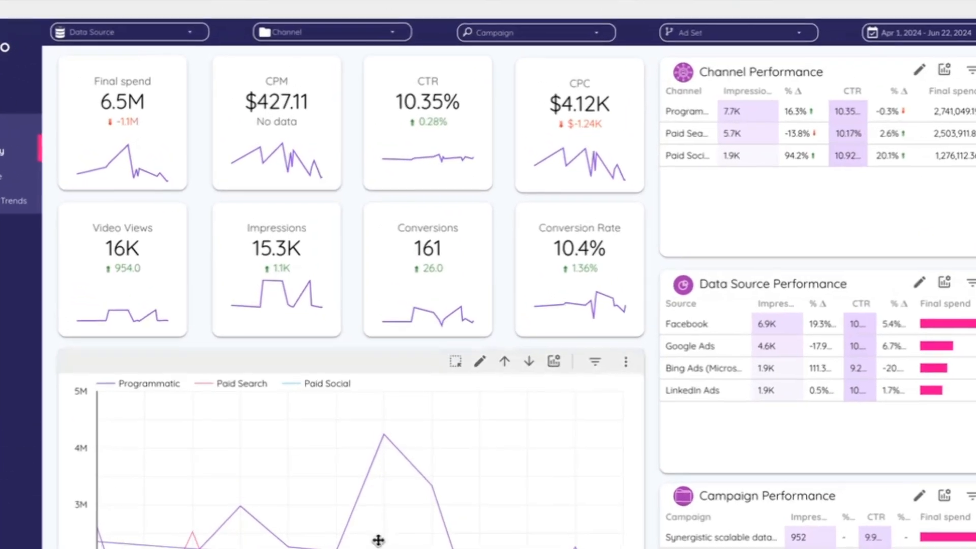
# Step: On the ads performance dashboard, examine the data sources offered by the Data Source filter and close it without changing the selection
pyautogui.click(135, 35)
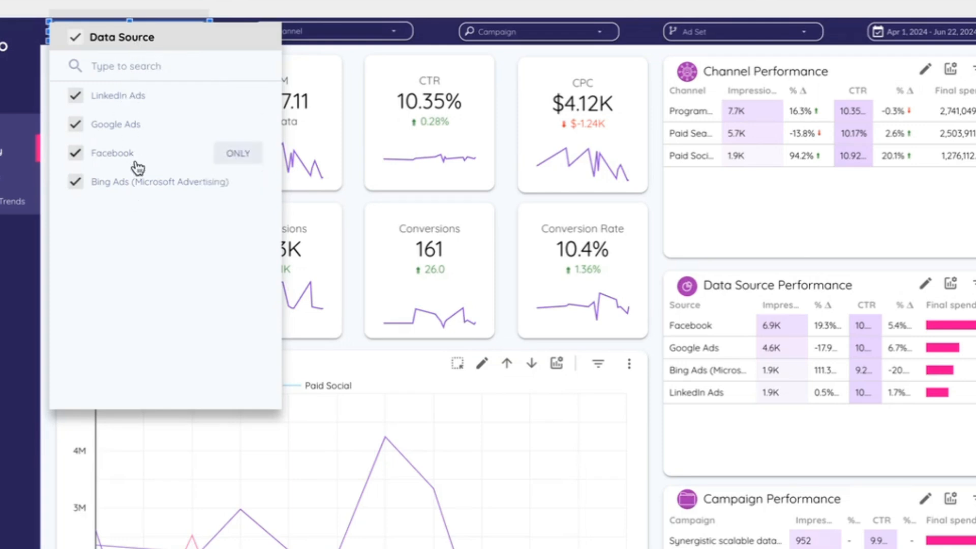
pyautogui.click(234, 530)
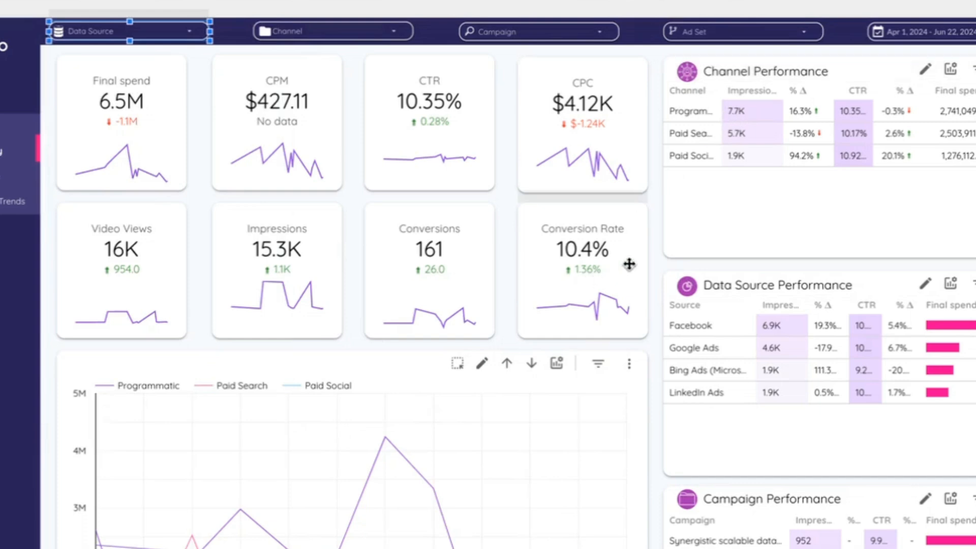
pyautogui.click(654, 267)
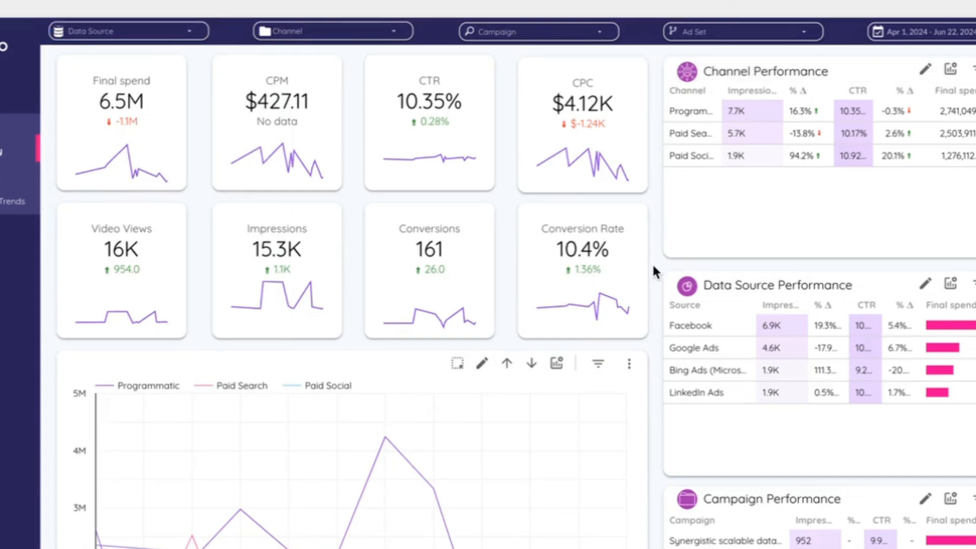